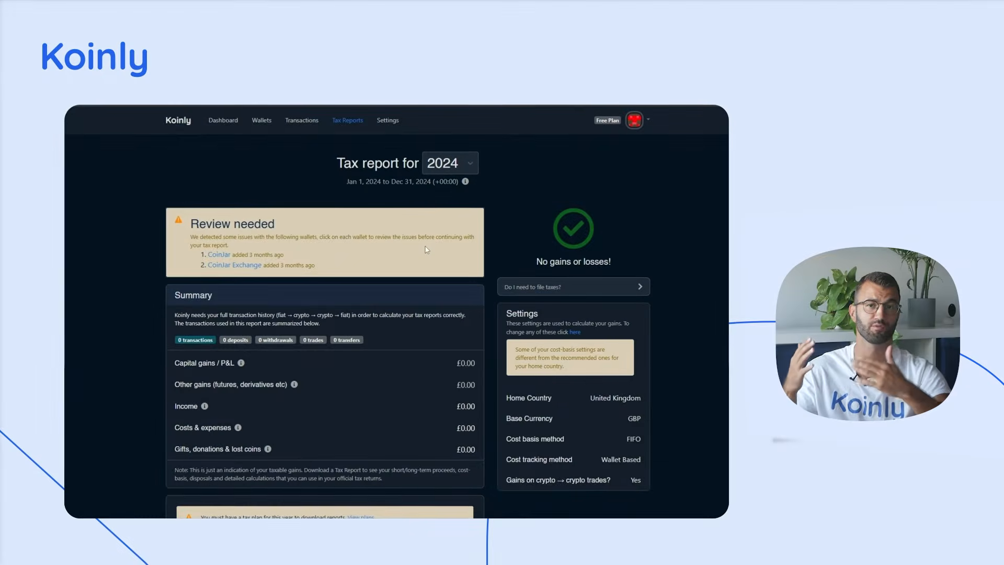
# Choose HMRC Summary Report as the report type on the 2024 tax report page
pyautogui.scroll(-3, 431, 246)
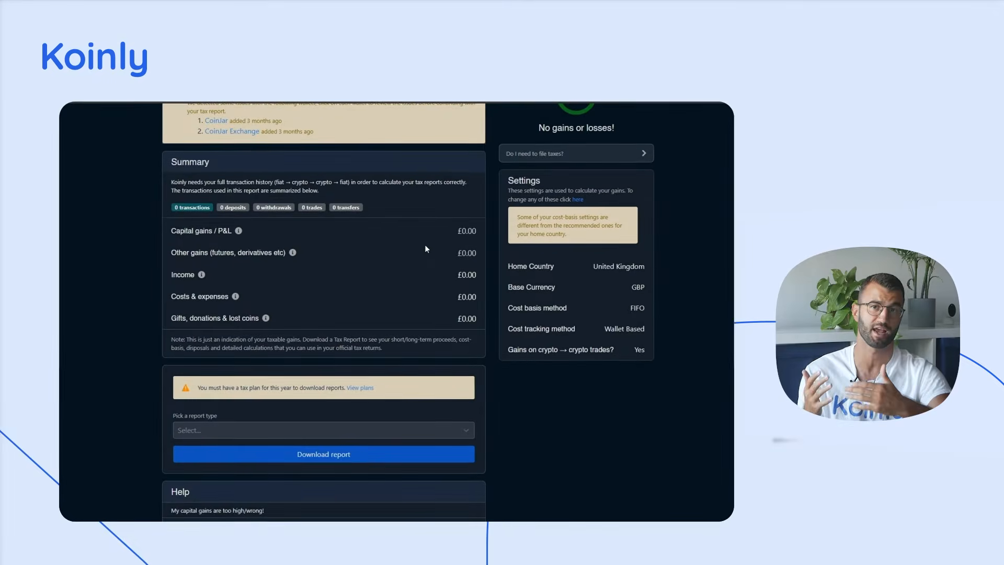
pyautogui.scroll(-2, 355, 403)
pyautogui.click(312, 349)
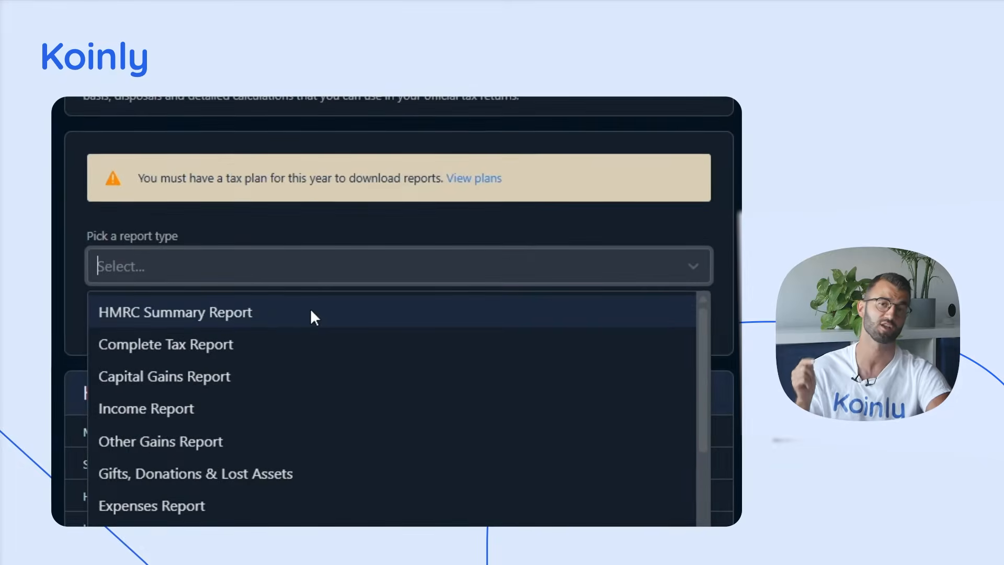
pyautogui.click(280, 366)
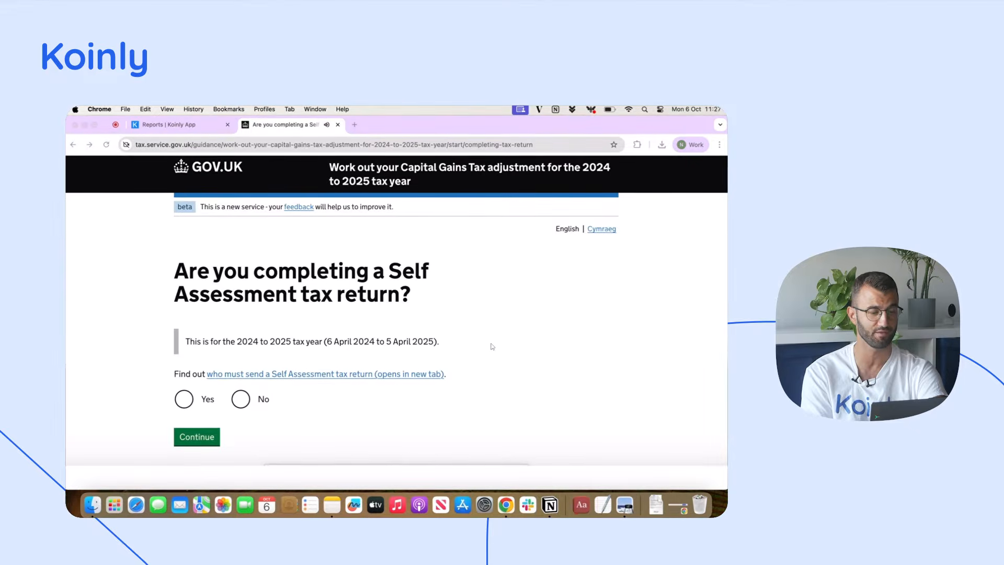
# In the GOV.UK Capital Gains Tax adjustment service, answer Yes to completing a Self Assessment return and Individual, completing the About you section
pyautogui.click(195, 406)
pyautogui.click(196, 444)
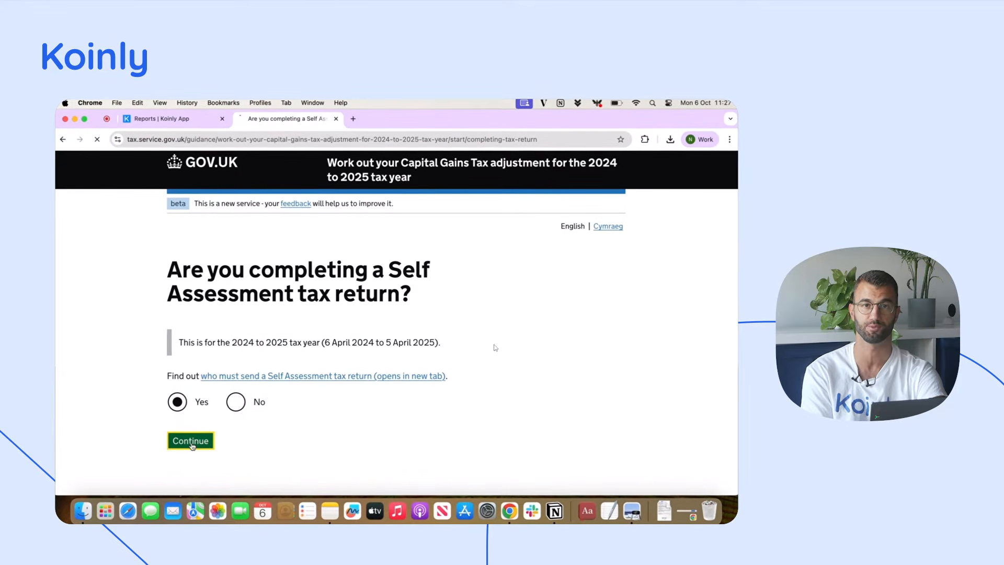
pyautogui.click(177, 341)
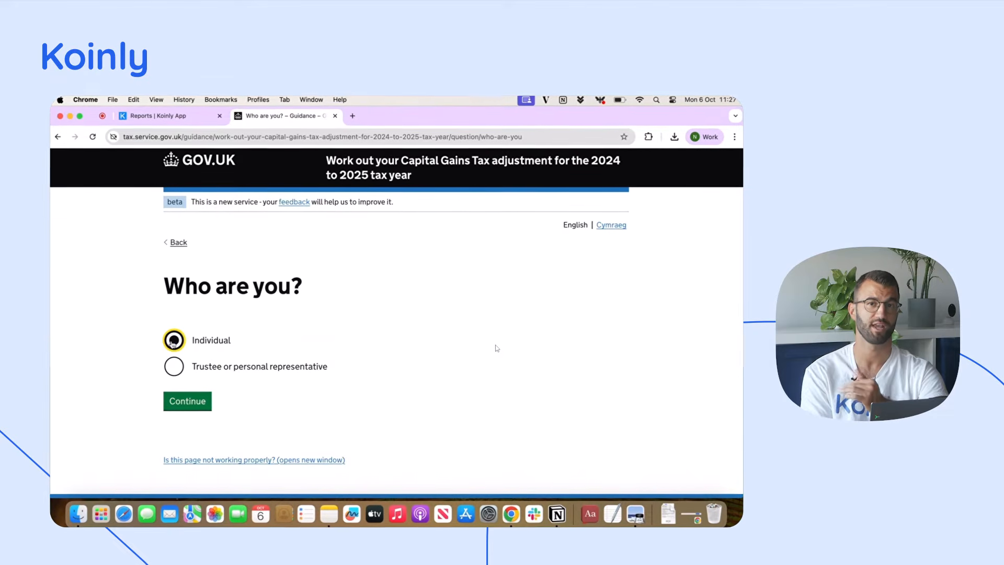
pyautogui.click(189, 402)
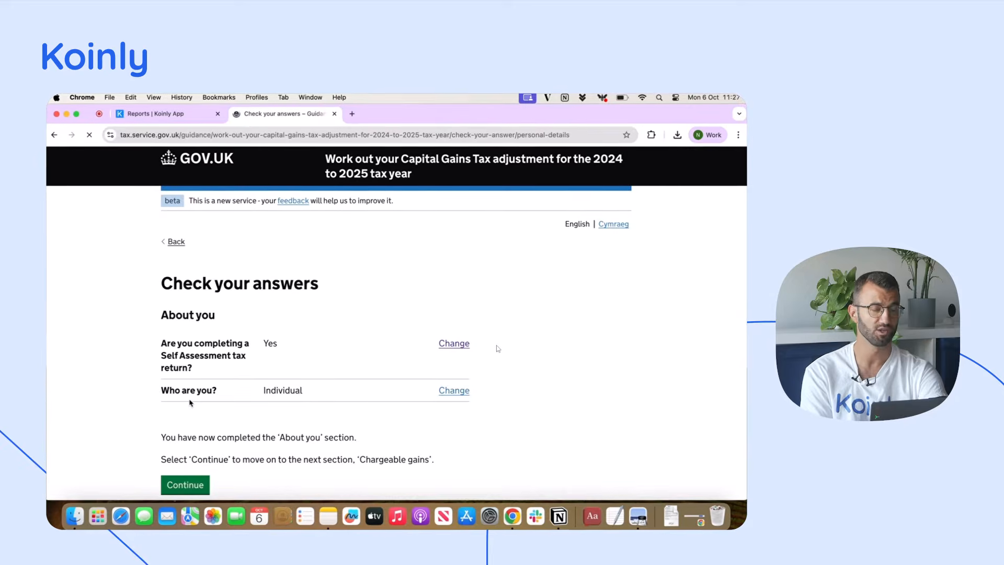
pyautogui.scroll(-2, 193, 418)
pyautogui.click(197, 444)
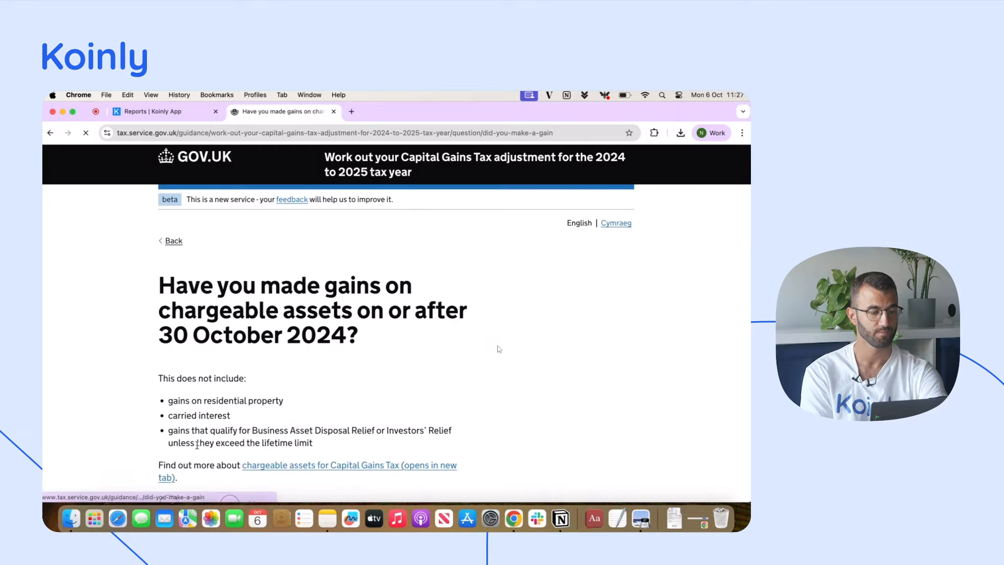
# Answer Yes to gains on chargeable assets on or after 30 October 2024 and No to clogged losses
pyautogui.scroll(-2, 199, 448)
pyautogui.click(174, 474)
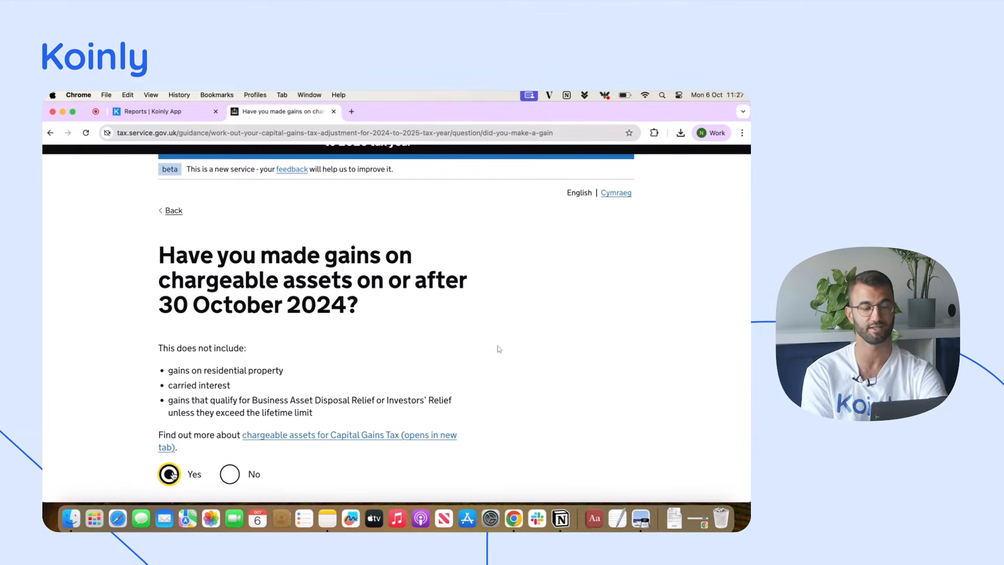
pyautogui.scroll(-3, 178, 449)
pyautogui.click(194, 410)
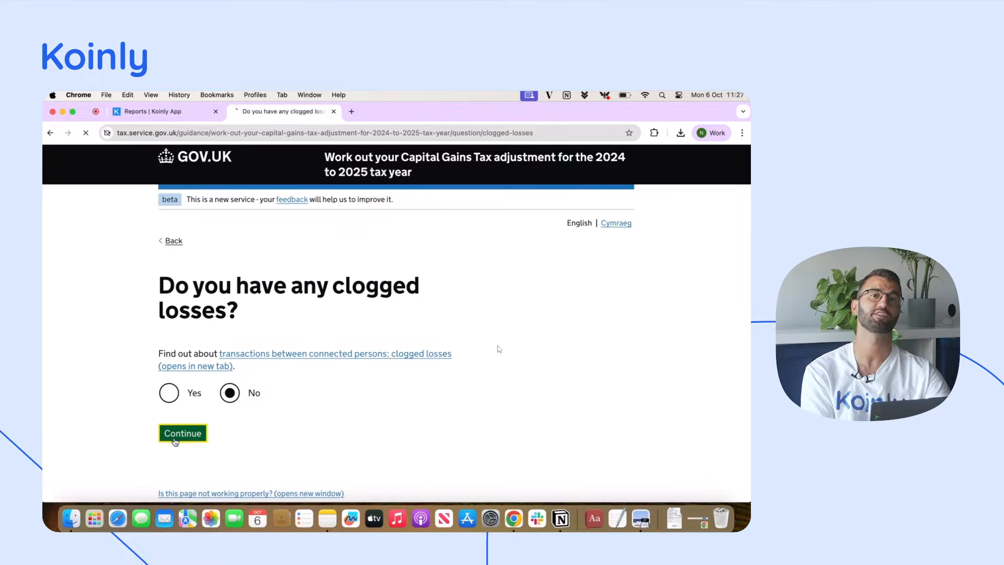
# Enter 11,241 as total gains on or after 30 October 2024, using the report's gains in the year before losses in Preview
pyautogui.scroll(-2, 180, 442)
pyautogui.scroll(-1, 181, 442)
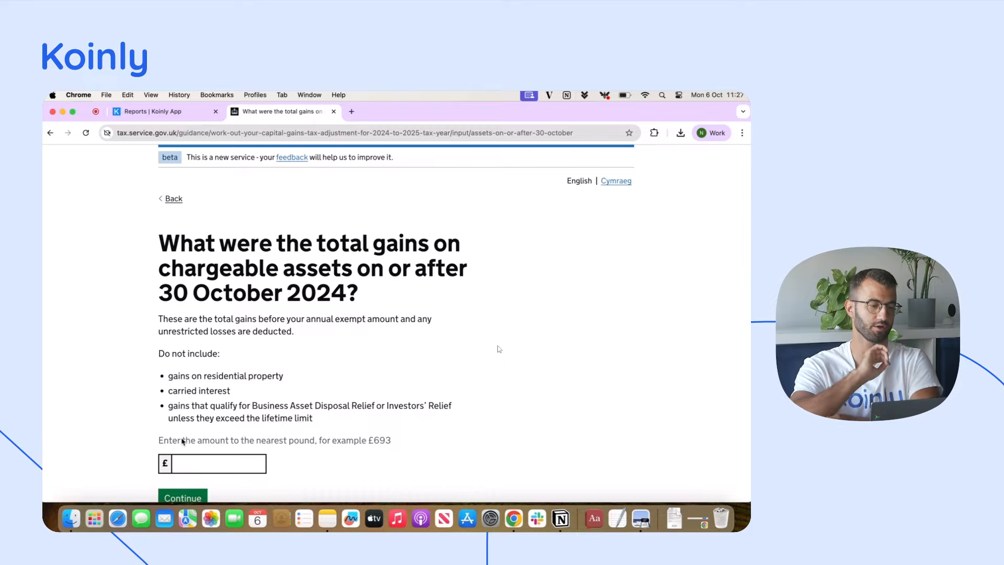
pyautogui.hotkey('ctrl', 'Up')
pyautogui.click(175, 421)
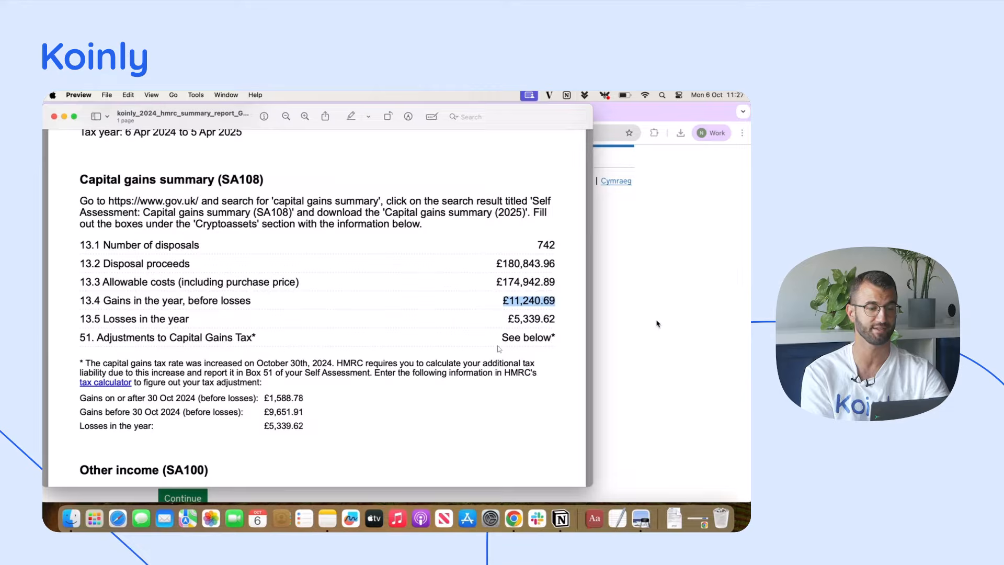
pyautogui.click(658, 323)
pyautogui.click(230, 467)
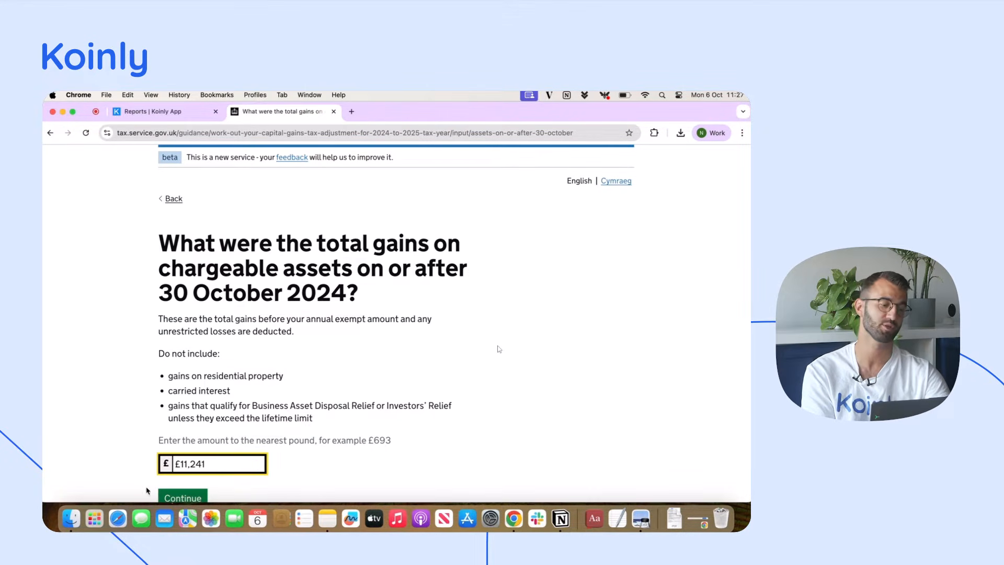
pyautogui.click(189, 496)
# Answer Yes to gains before 30 October 2024 and enter 9,652 as their total from the Preview report, completing the Chargeable gains section
pyautogui.scroll(-2, 533, 354)
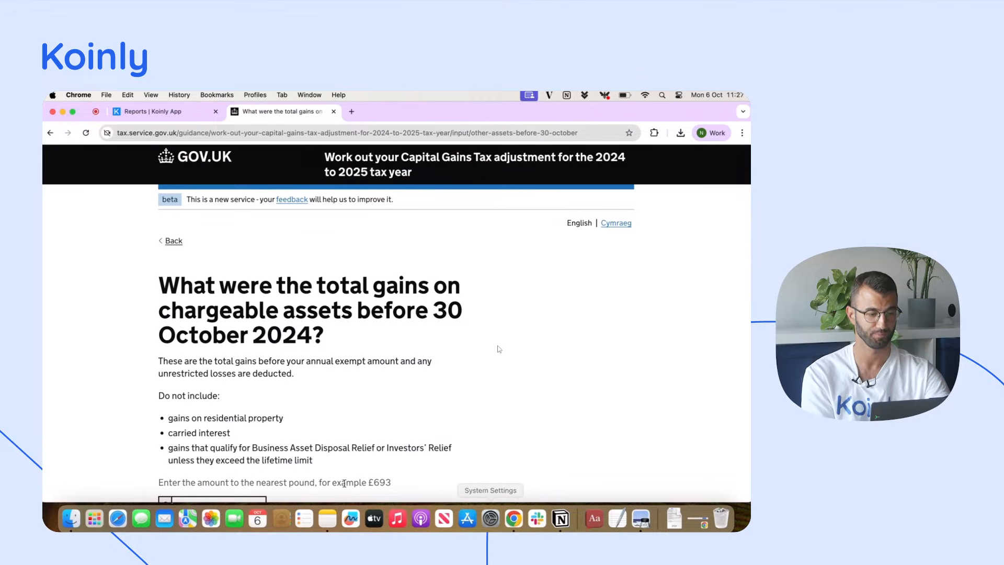
pyautogui.hotkey('ctrl', 'Up')
pyautogui.click(249, 435)
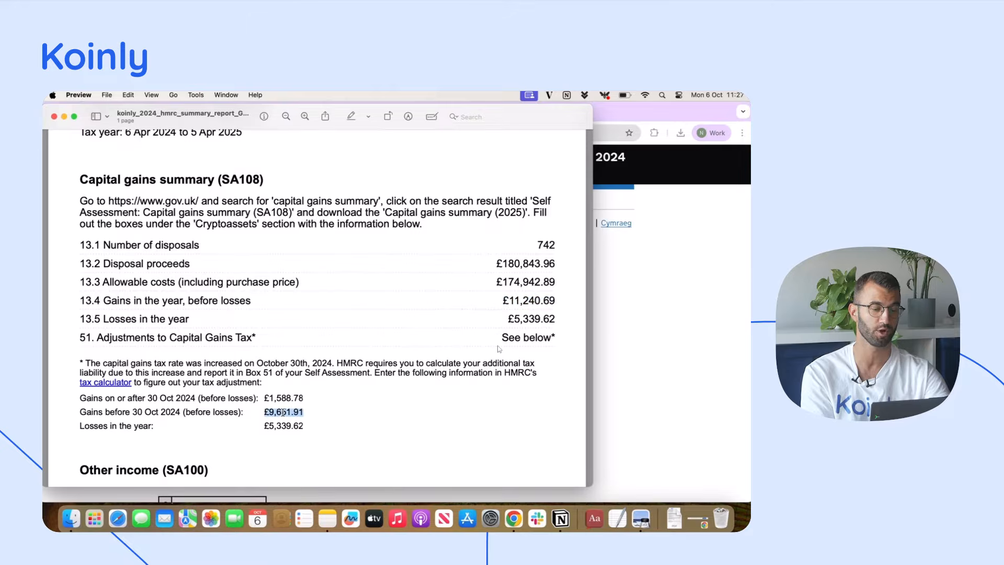
pyautogui.click(649, 370)
pyautogui.scroll(-1, 657, 356)
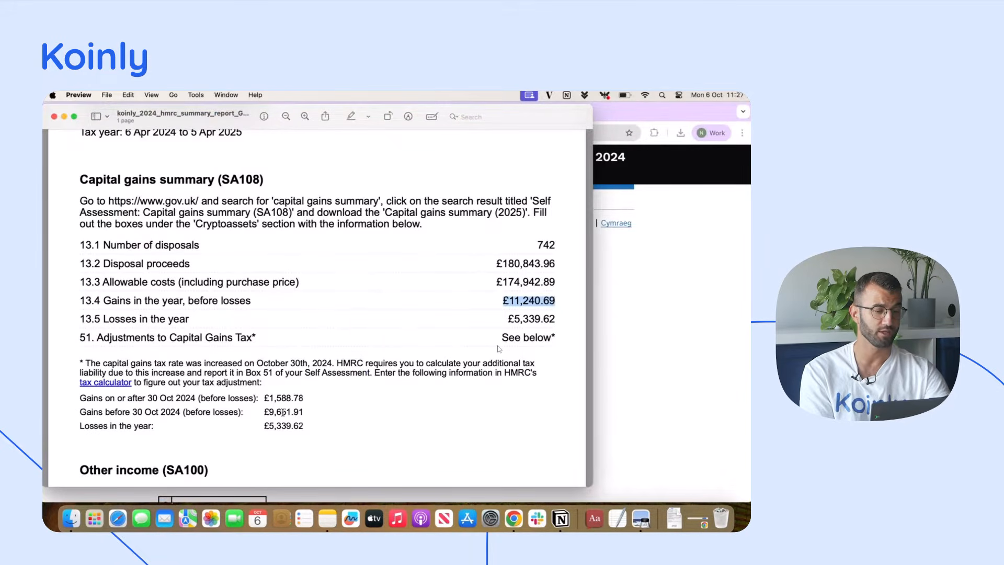
pyautogui.click(661, 368)
pyautogui.scroll(-2, 313, 437)
pyautogui.click(237, 422)
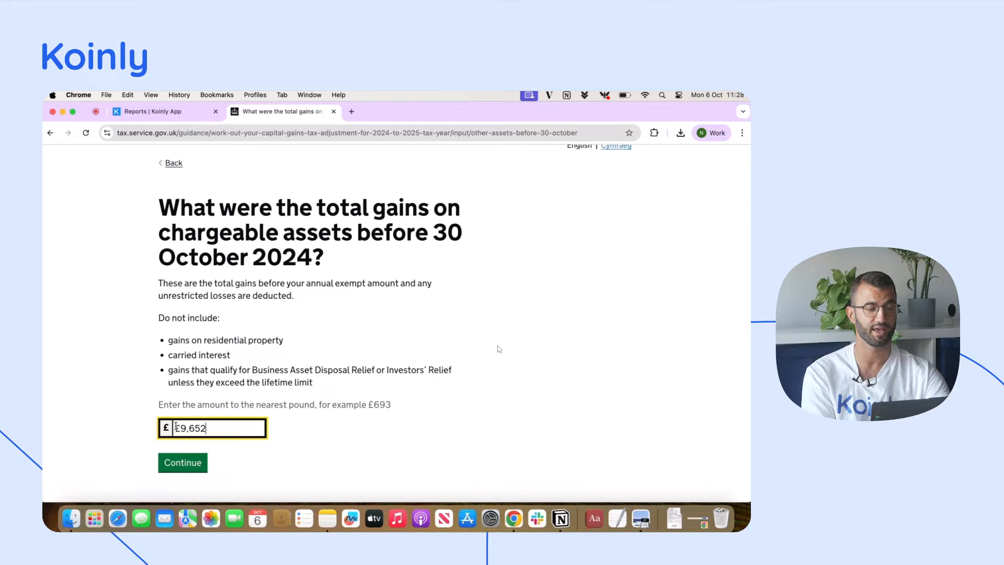
pyautogui.press('BackSpace')
pyautogui.click(184, 463)
pyautogui.scroll(-5, 382, 399)
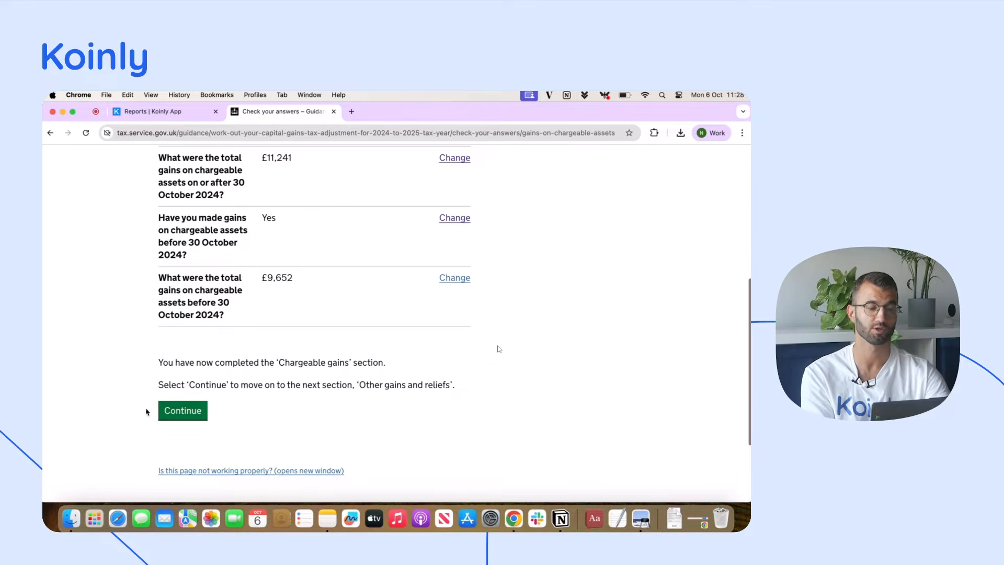
pyautogui.click(183, 417)
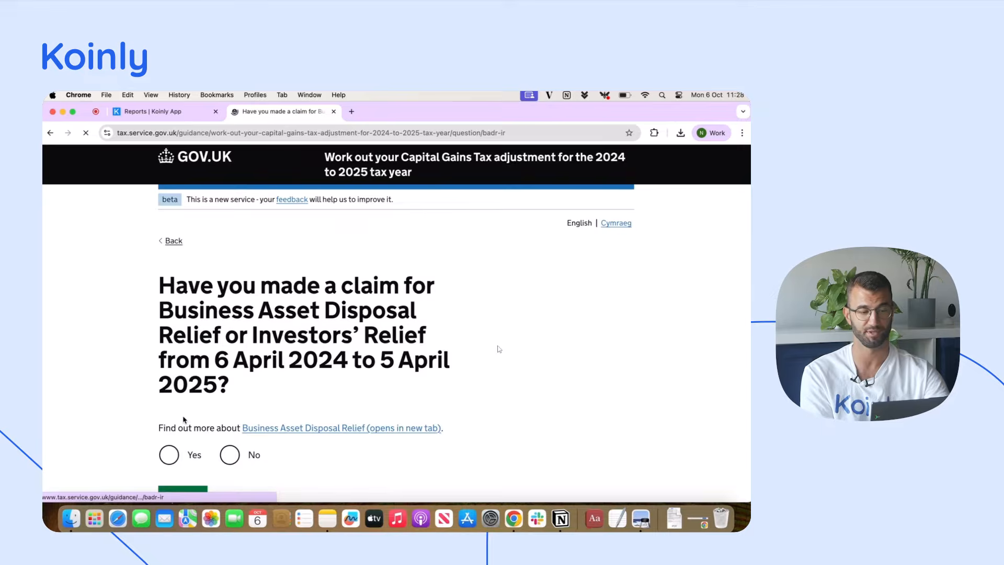
# Answer No to claiming Business Asset Disposal Relief or Investors' Relief, to carried interest, and to the question that follows
pyautogui.scroll(-2, 208, 415)
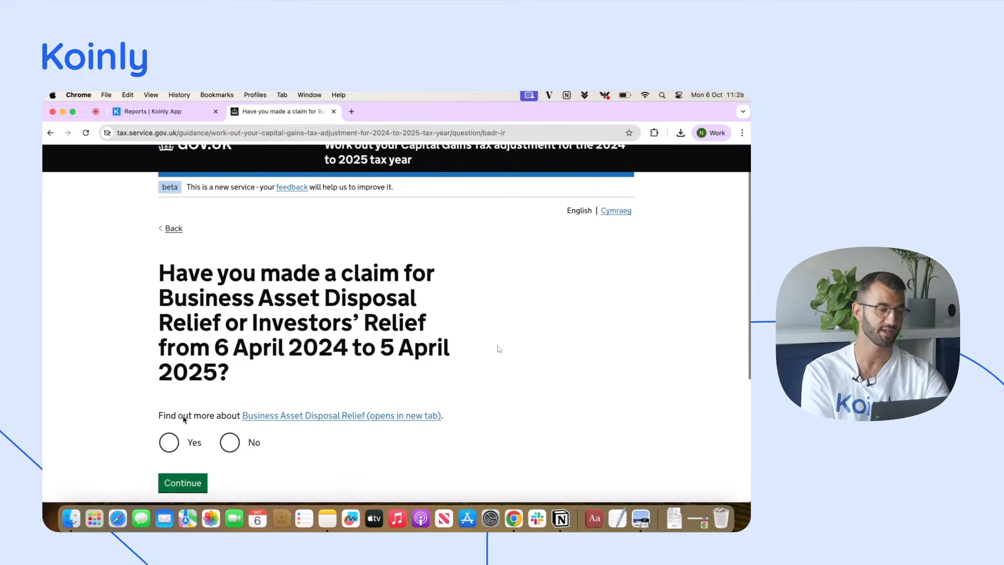
pyautogui.click(228, 411)
pyautogui.click(193, 453)
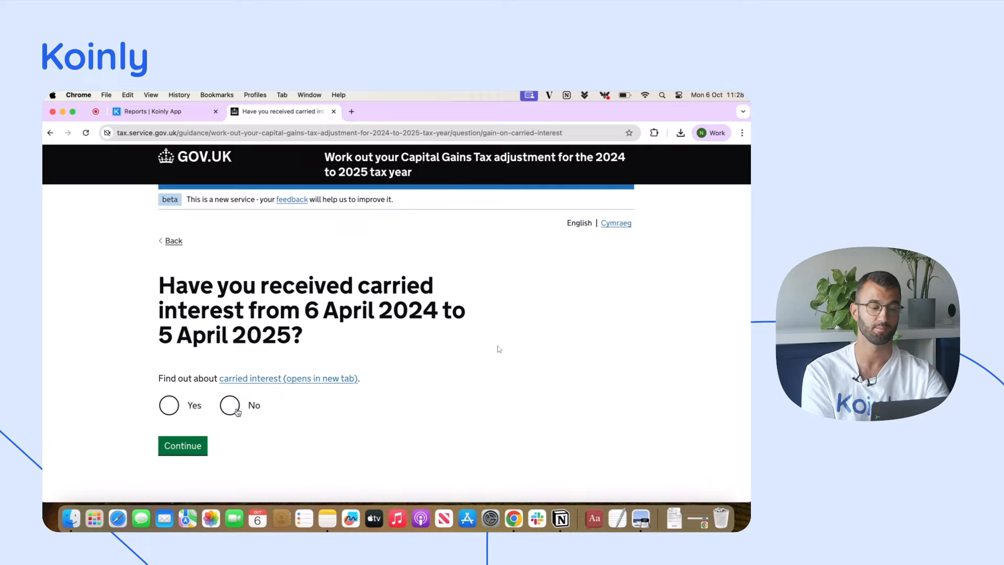
pyautogui.click(197, 446)
pyautogui.click(231, 393)
pyautogui.click(189, 437)
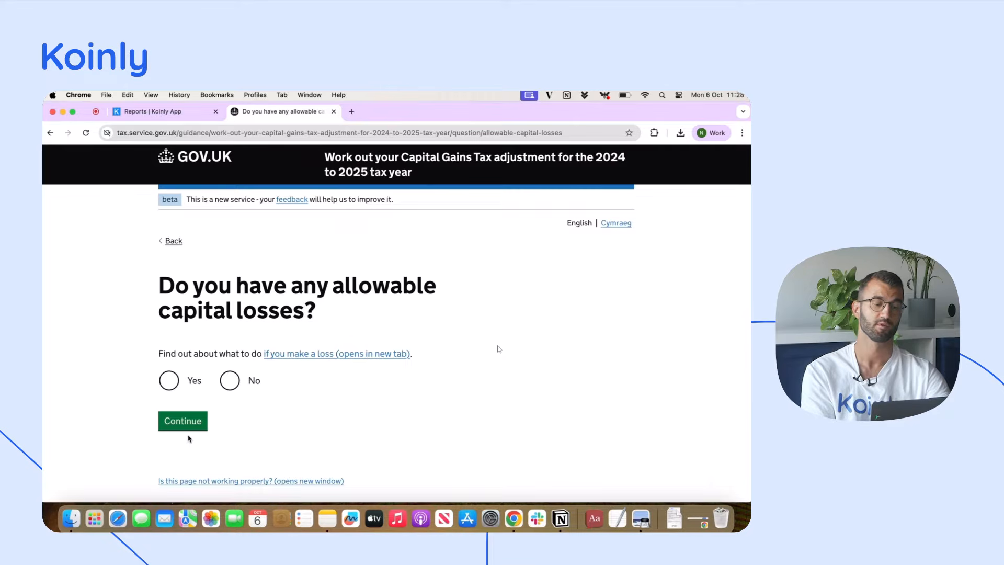
# Answer Yes to allowable capital losses and enter their total of 5,340 from the report, completing the Other gains and reliefs section
pyautogui.click(177, 381)
pyautogui.click(189, 428)
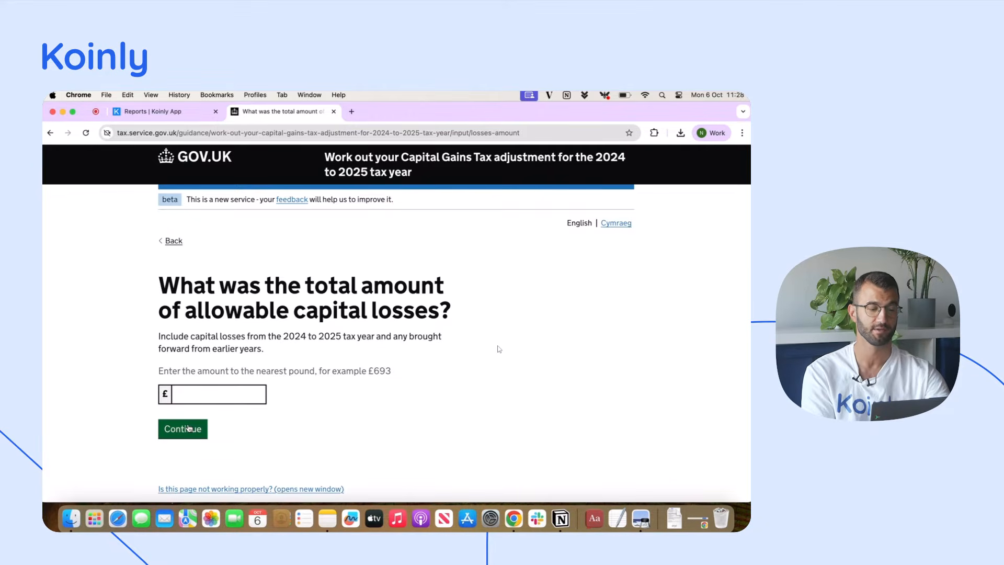
pyautogui.hotkey('ctrl', 'Up')
pyautogui.click(189, 426)
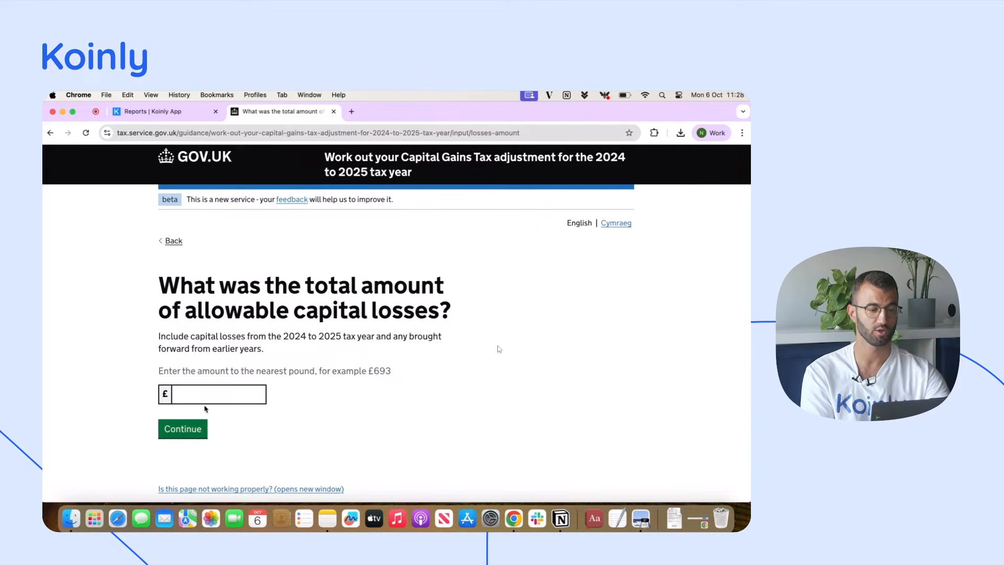
pyautogui.click(208, 400)
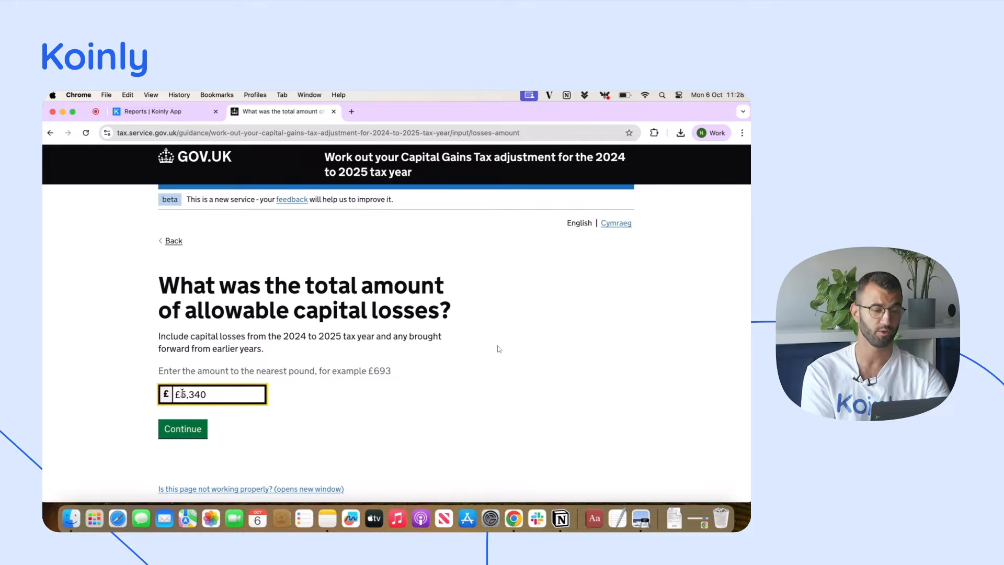
pyautogui.click(187, 437)
pyautogui.scroll(-2, 394, 406)
pyautogui.scroll(-15, 394, 406)
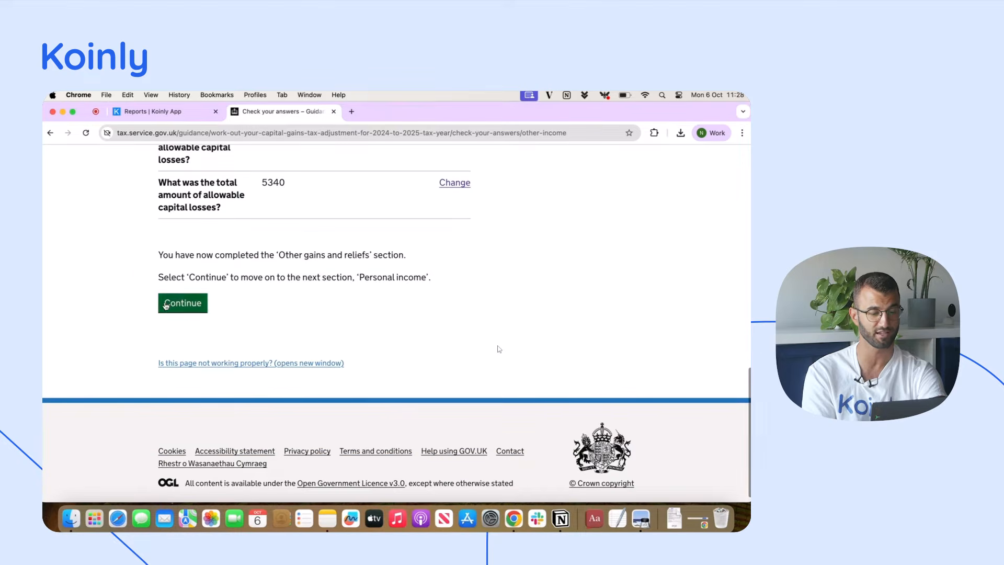
pyautogui.click(166, 306)
# Enter the standard Personal Allowance of £12,570 and answer No to having received Income Tax reliefs
pyautogui.scroll(-2, 227, 307)
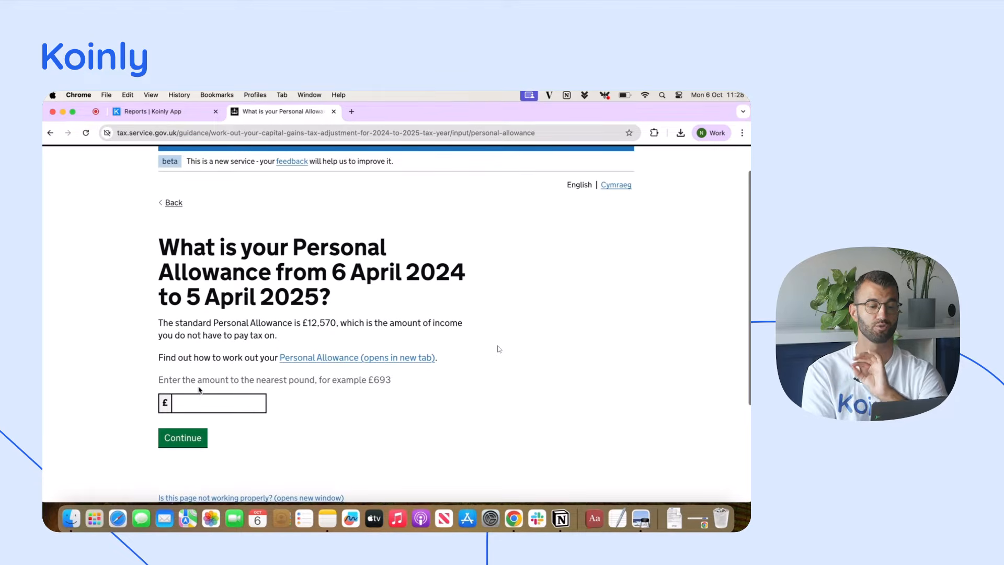
pyautogui.click(209, 406)
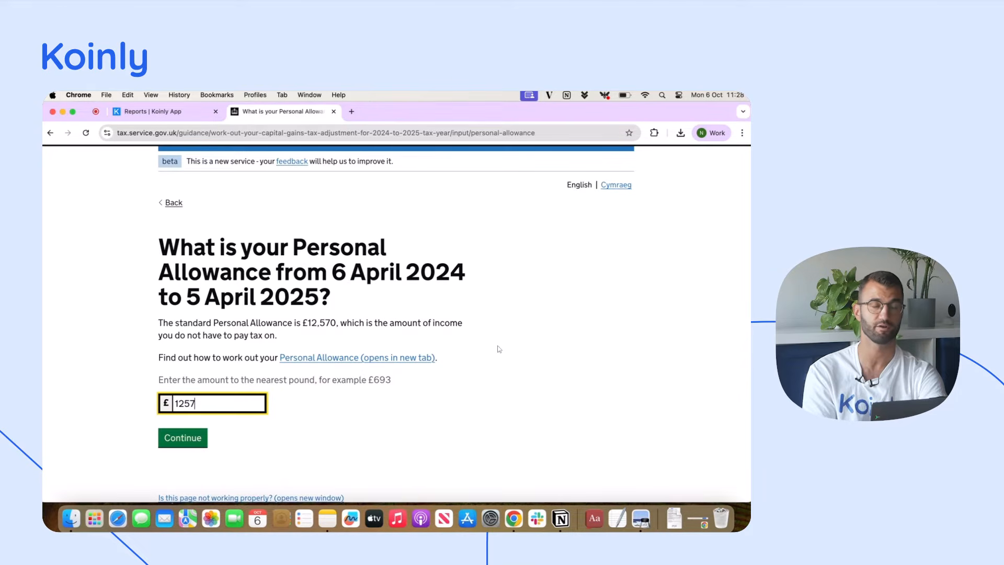
pyautogui.click(176, 444)
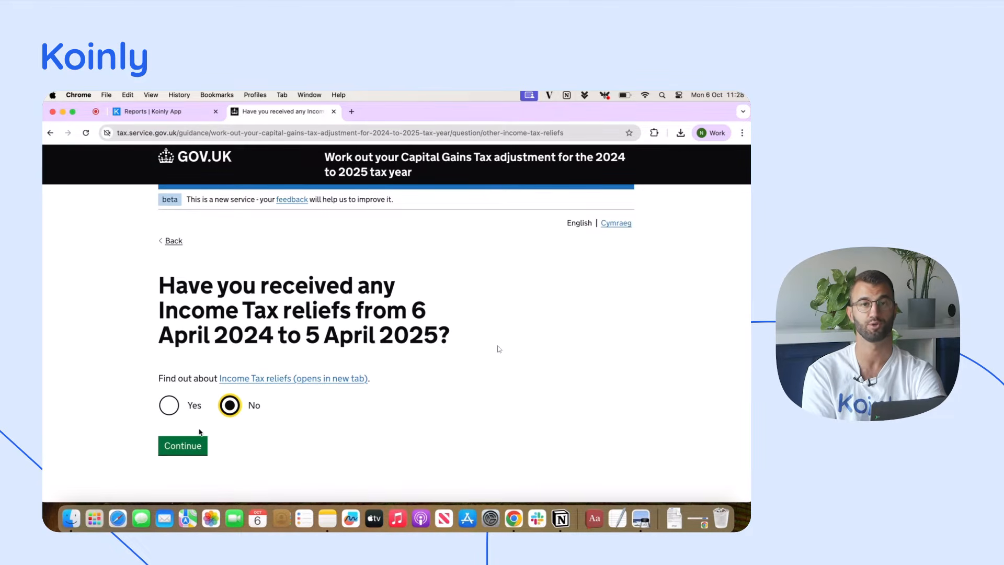
pyautogui.click(187, 449)
# Enter and submit the total taxable income, excluding capital gains, for 6 April 2024 to 5 April 2025
pyautogui.scroll(-1, 187, 447)
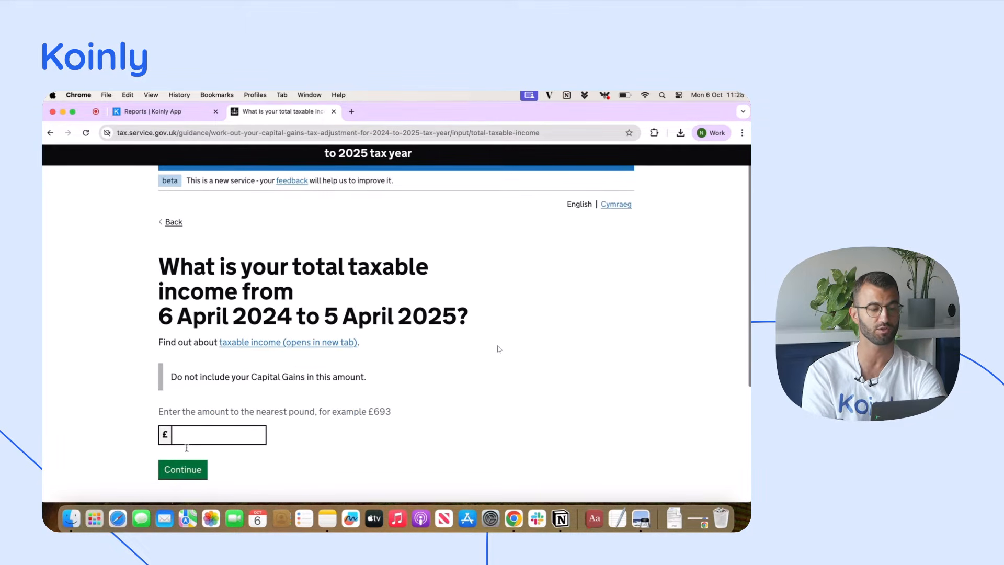
pyautogui.click(197, 437)
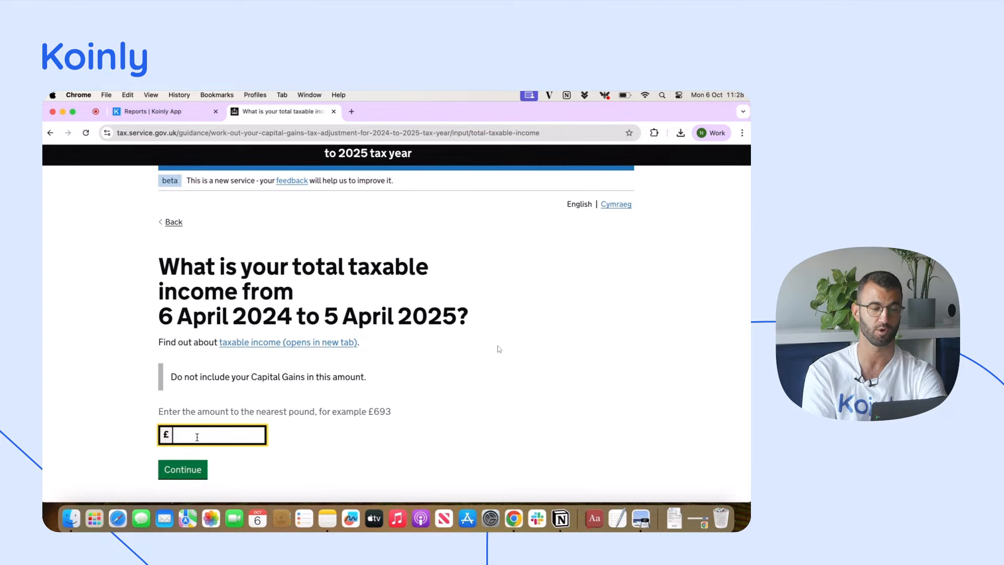
pyautogui.press('Tab')
pyautogui.press('Return')
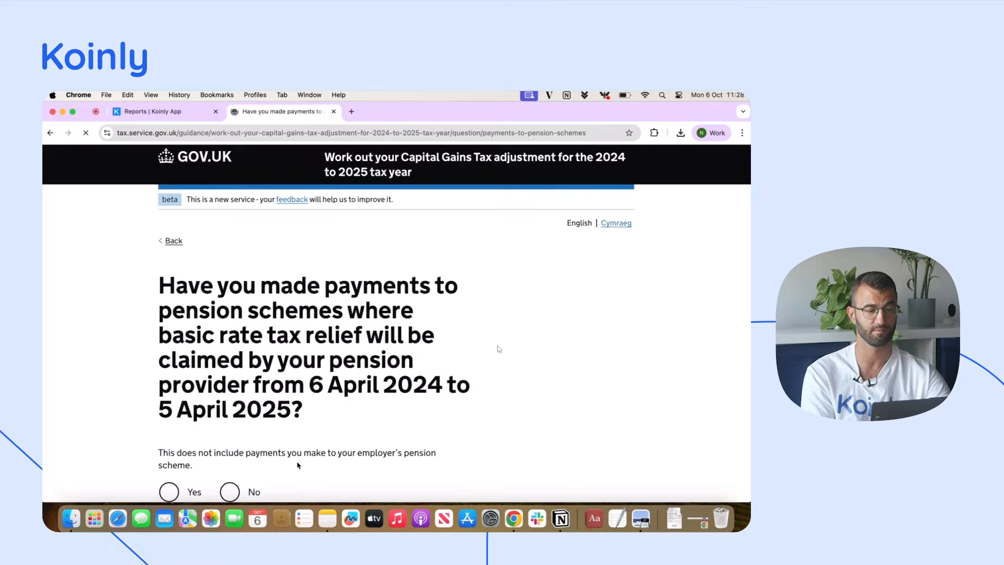
# Answer No to pension scheme payments with basic rate relief claimed by the provider and proceed to the Gift Aid question
pyautogui.scroll(-1, 499, 349)
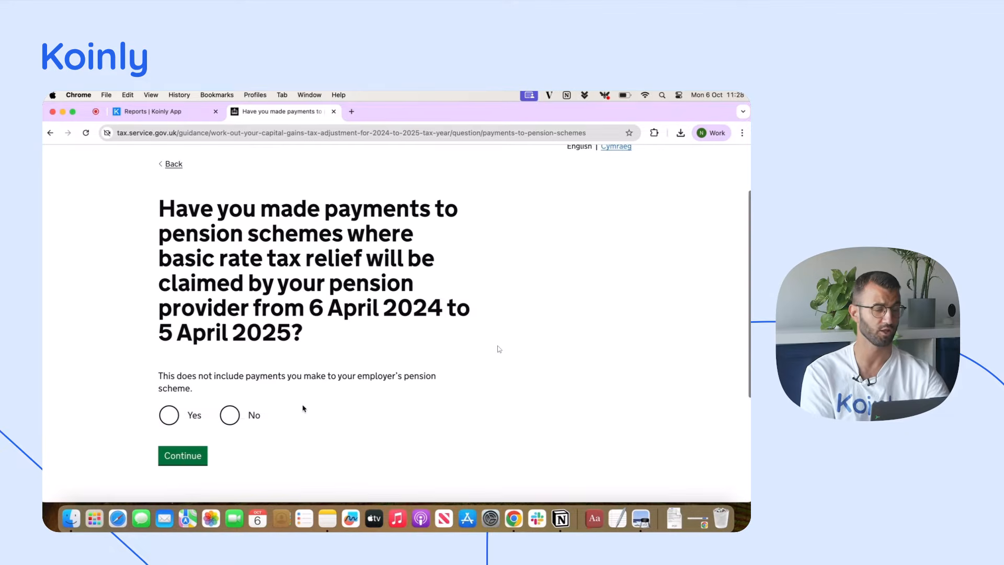
pyautogui.click(230, 416)
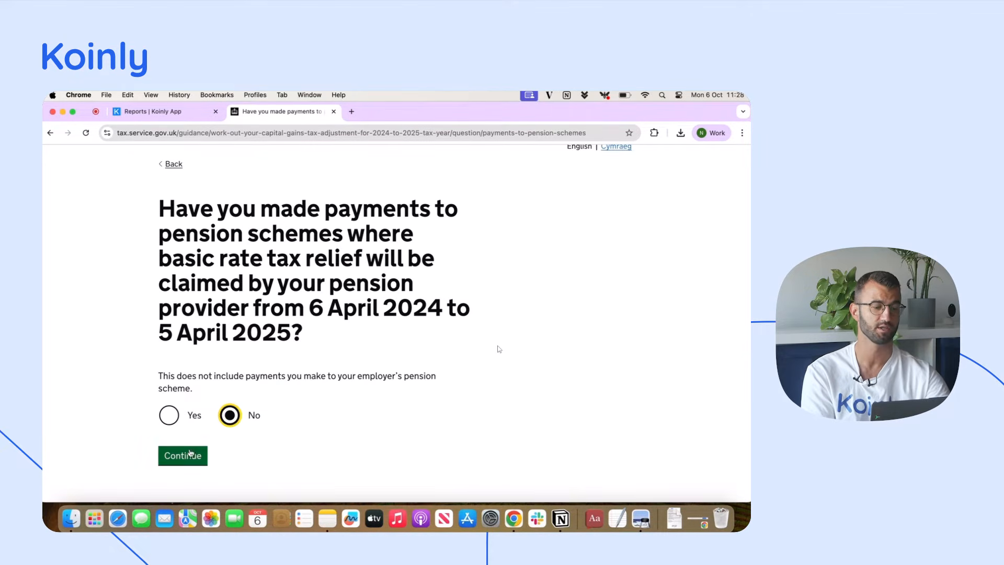
pyautogui.click(183, 455)
pyautogui.scroll(-2, 257, 381)
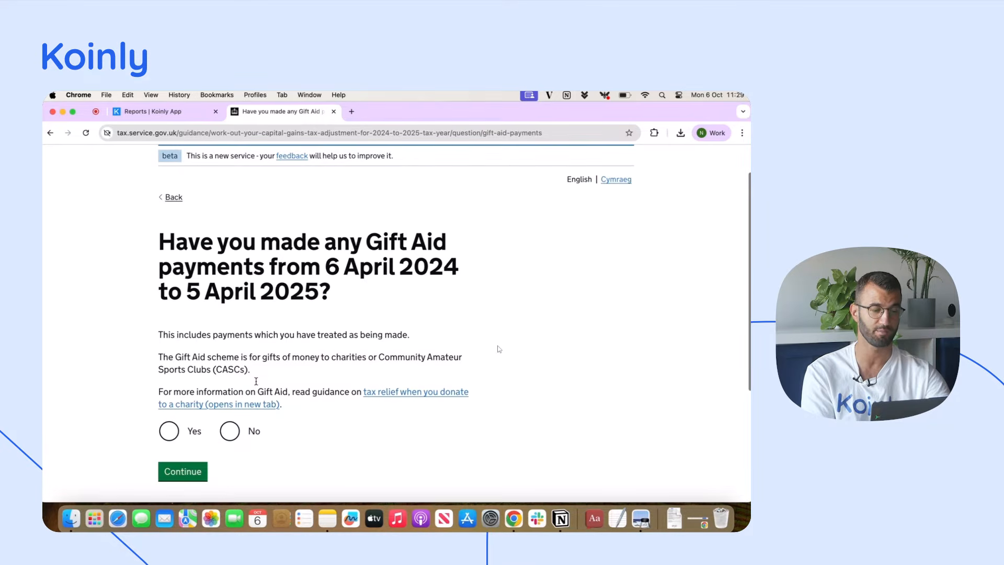
pyautogui.scroll(-1, 257, 381)
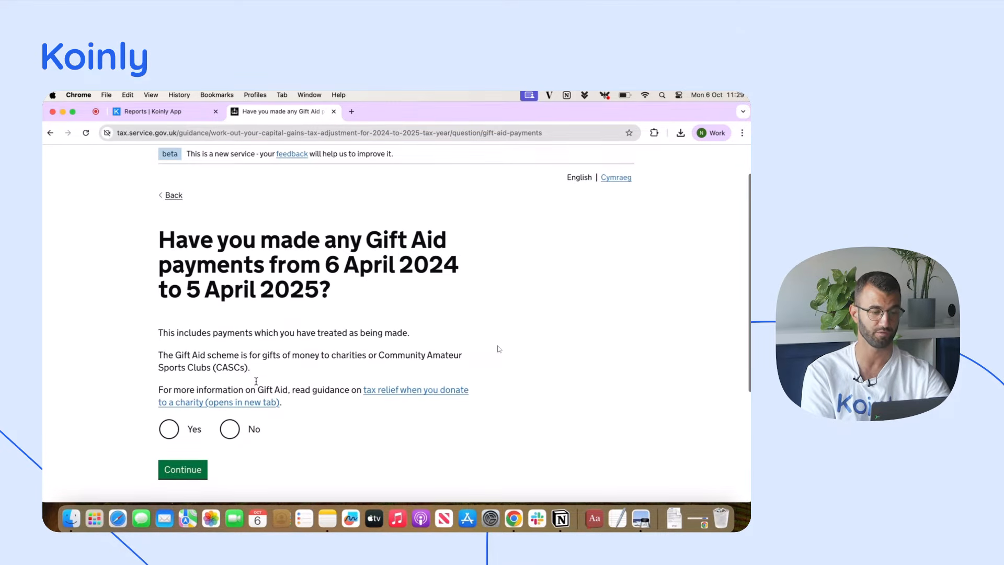
# Answer No to Gift Aid payments from 6 April 2024 to 5 April 2025 and proceed to the tax return filing question
pyautogui.scroll(-1, 256, 381)
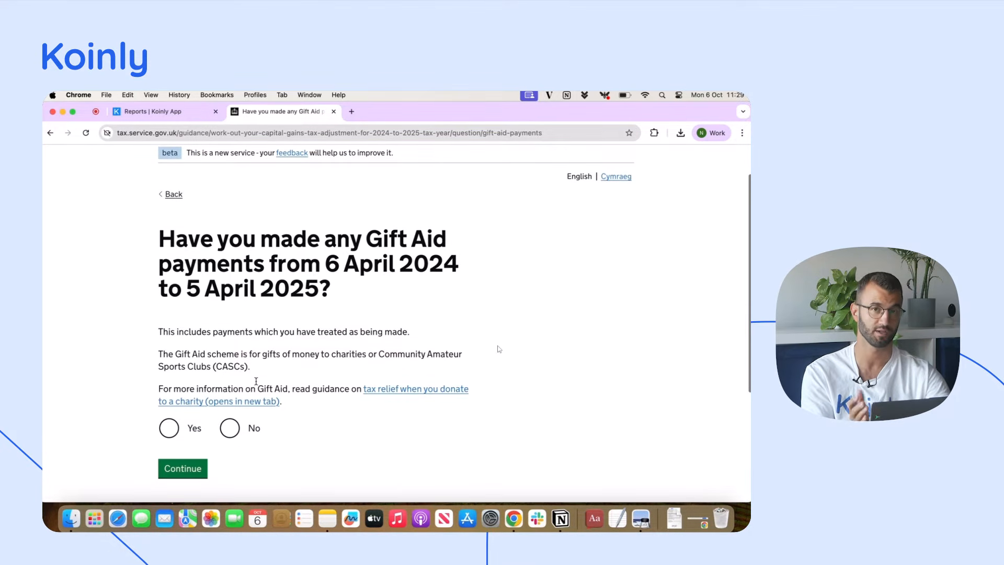
pyautogui.click(229, 428)
pyautogui.click(183, 468)
pyautogui.scroll(-5, 293, 384)
pyautogui.click(182, 382)
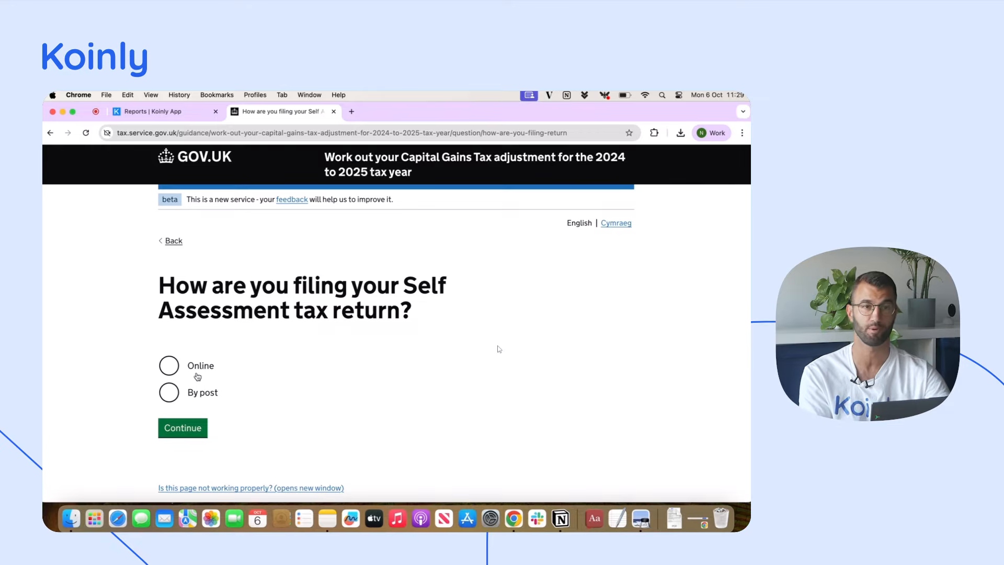
# Choose Online as the Self Assessment filing method and review the resulting adjustment amount, summary and next steps
pyautogui.click(192, 425)
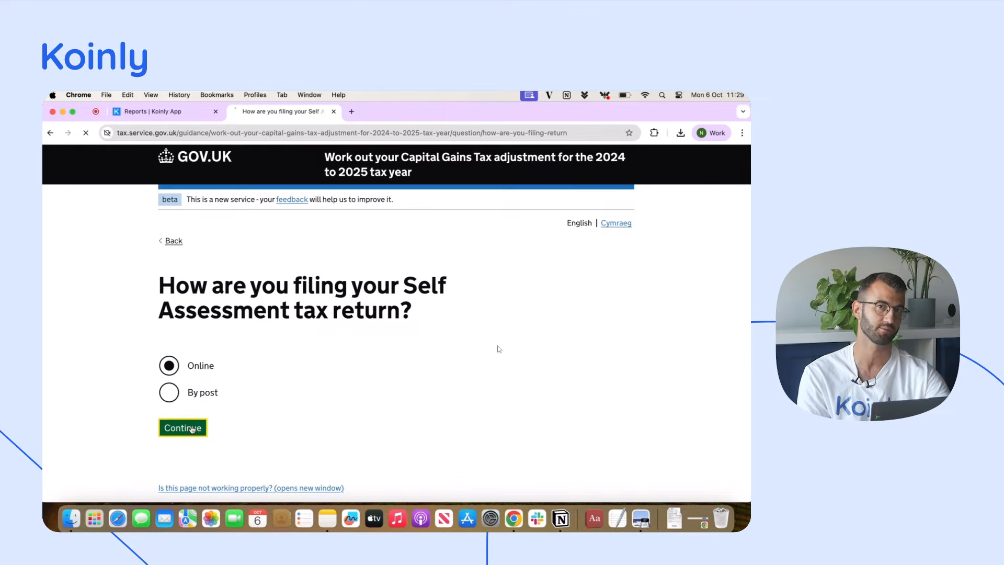
pyautogui.scroll(-2, 290, 393)
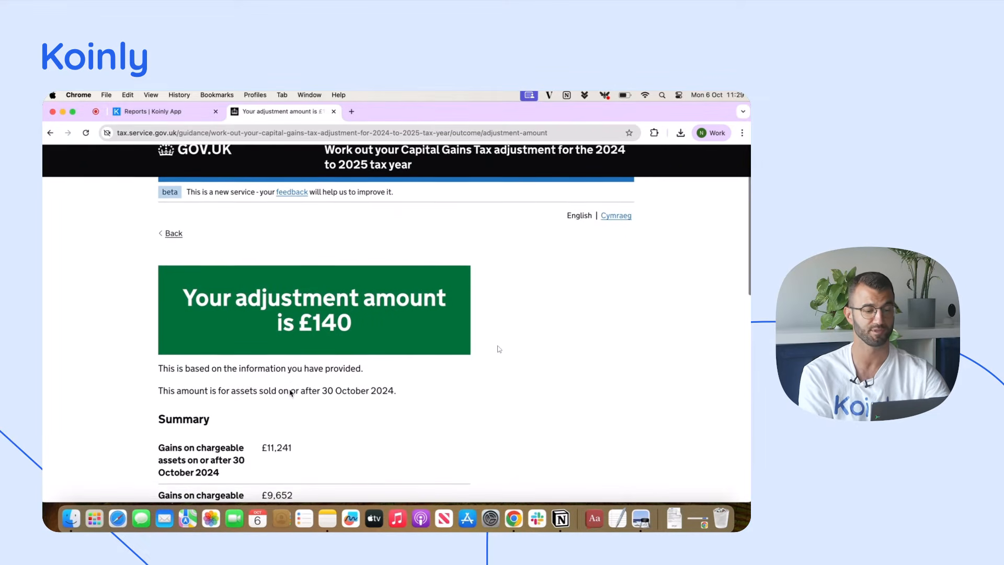
pyautogui.scroll(-8, 290, 393)
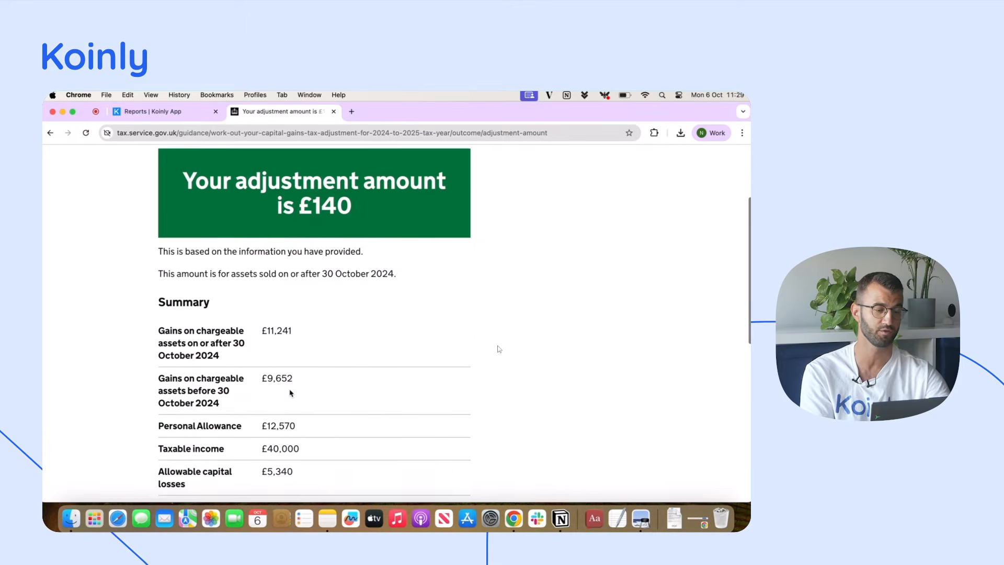
pyautogui.scroll(-1, 290, 393)
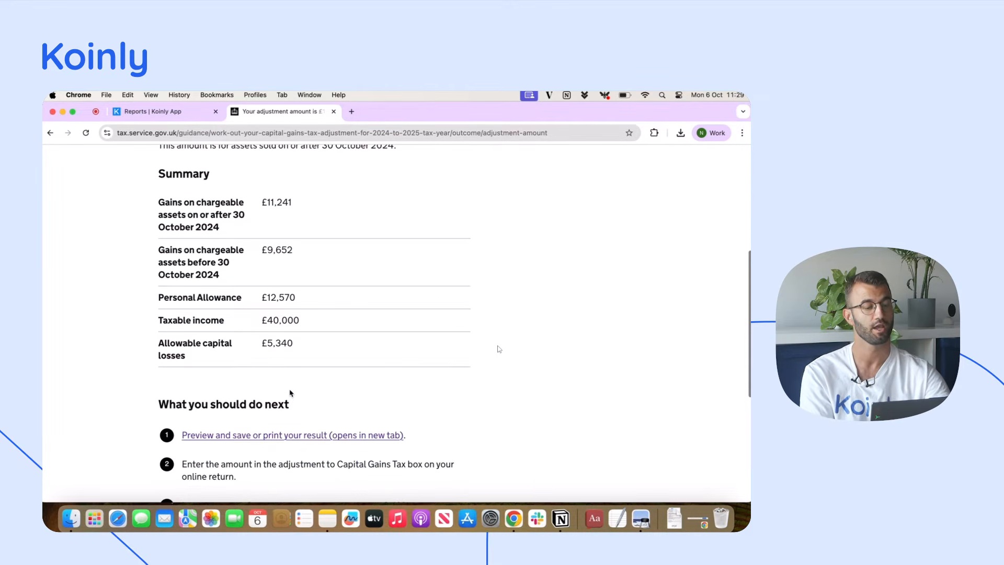
pyautogui.scroll(-5, 290, 393)
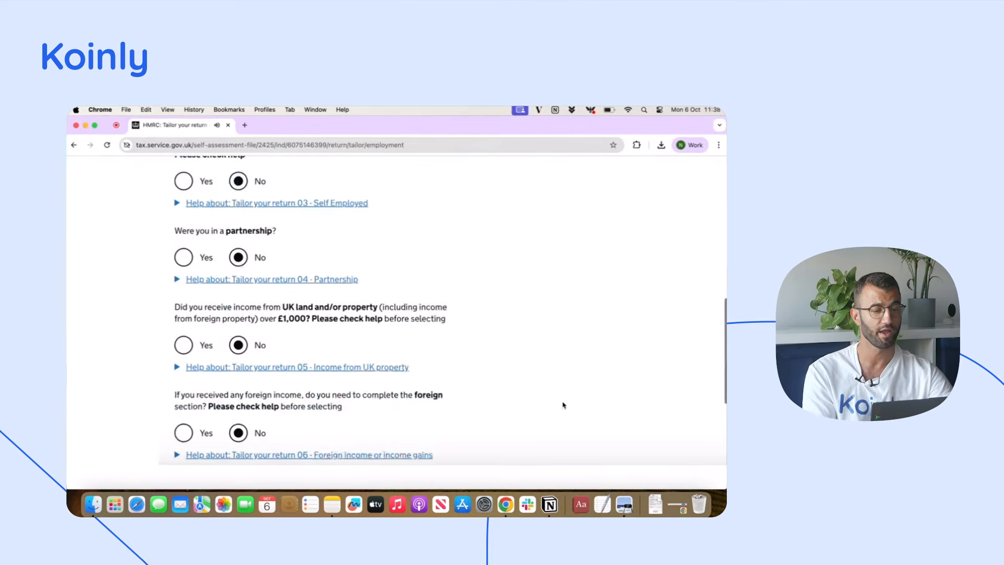
# In the Self Assessment return's tailoring questions, answer Yes to completing the Capital Gains section and save the page
pyautogui.scroll(-3, 562, 406)
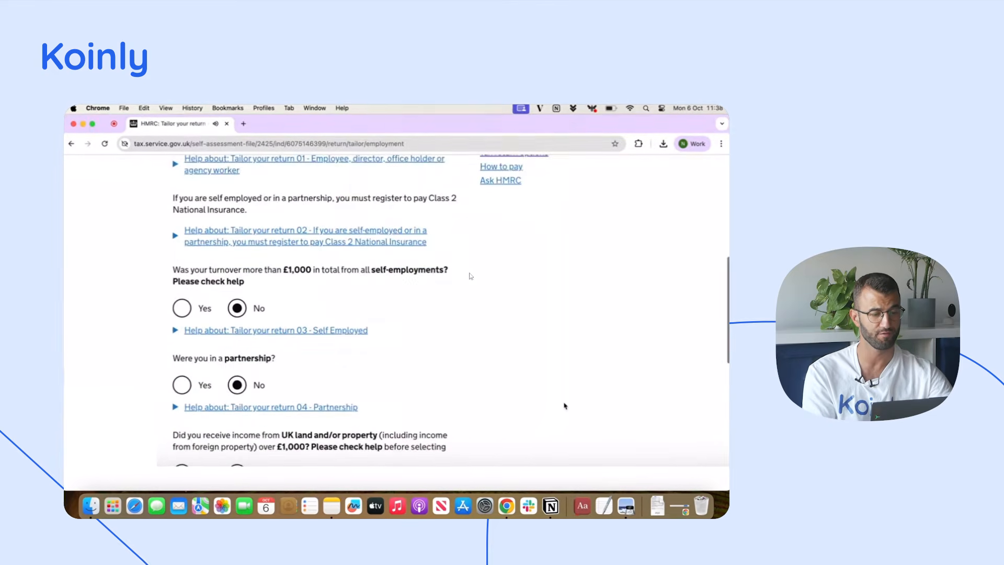
pyautogui.scroll(-6, 565, 406)
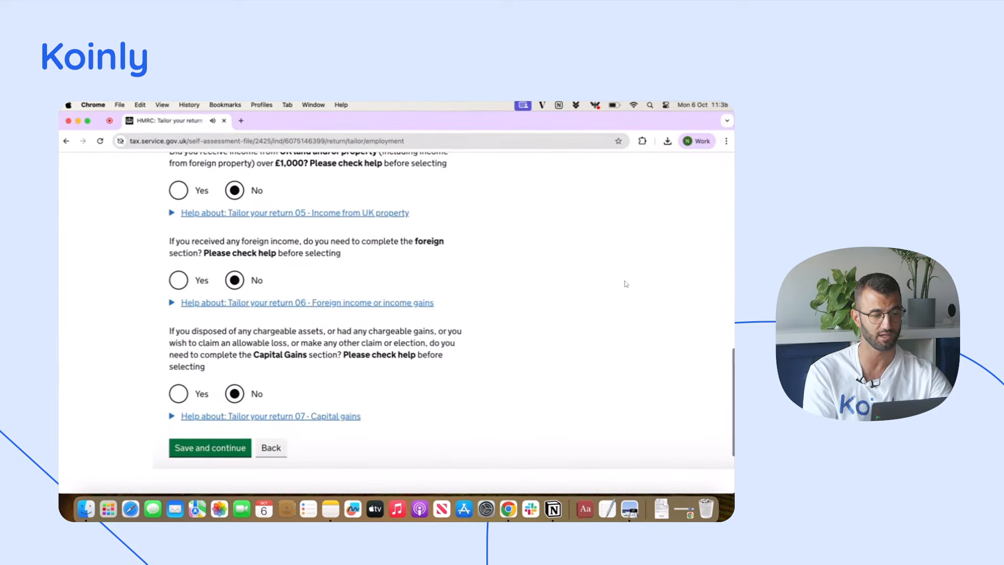
pyautogui.click(181, 399)
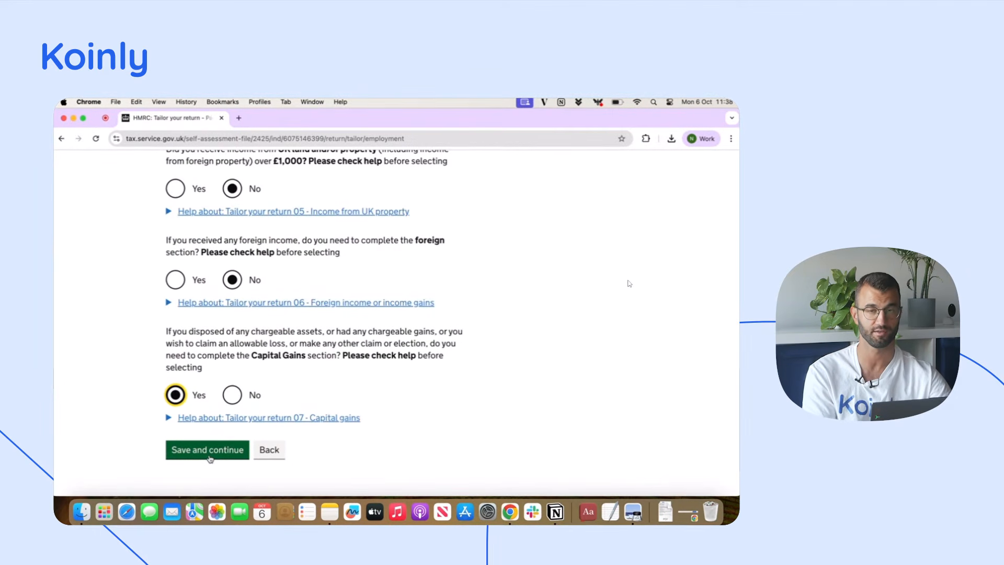
pyautogui.click(210, 449)
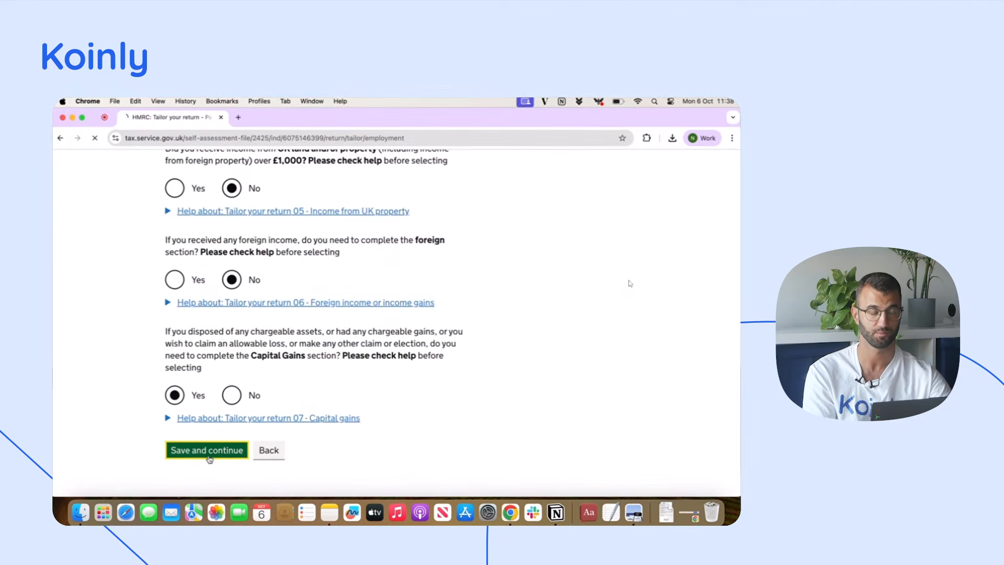
# Save the remaining tailoring pages with their existing answers and proceed to the Check your progress overview
pyautogui.scroll(-5, 376, 383)
pyautogui.scroll(-15, 377, 382)
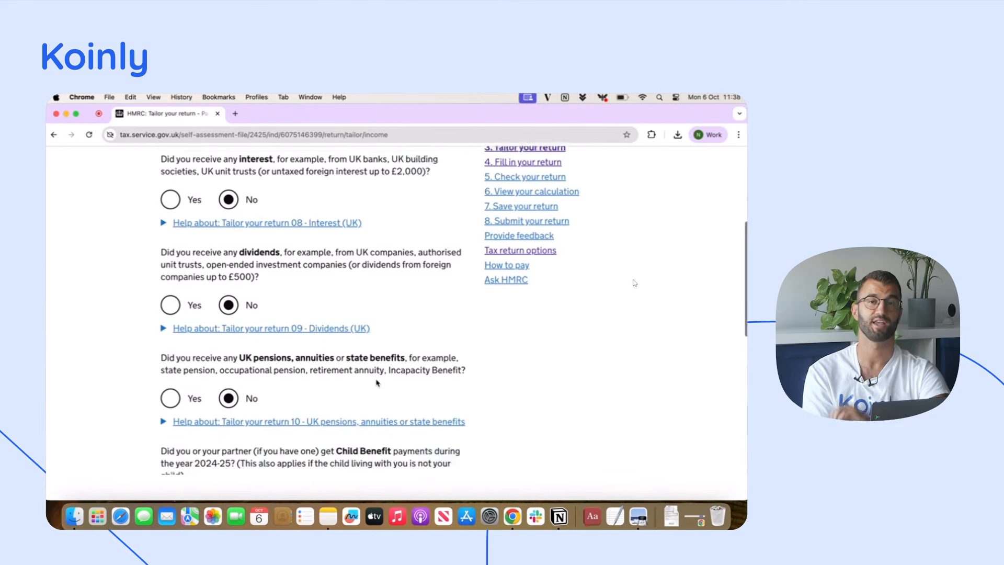
pyautogui.click(202, 336)
pyautogui.scroll(-15, 198, 351)
pyautogui.click(196, 339)
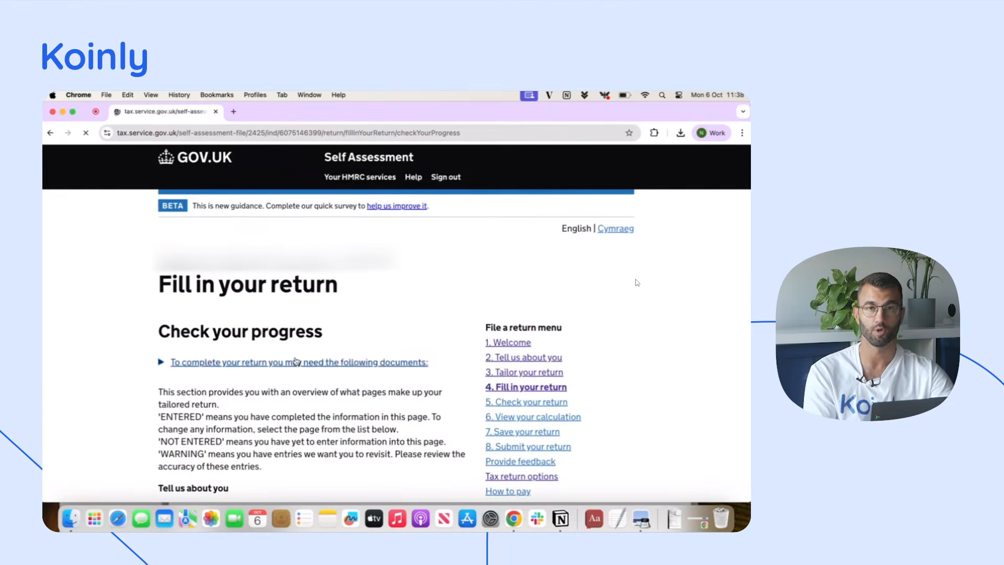
# In the disposed chargeable assets details, answer No to assets over £50,000, No to losses deducted and Yes to taxable gains over £3,000, then save
pyautogui.scroll(-10, 314, 352)
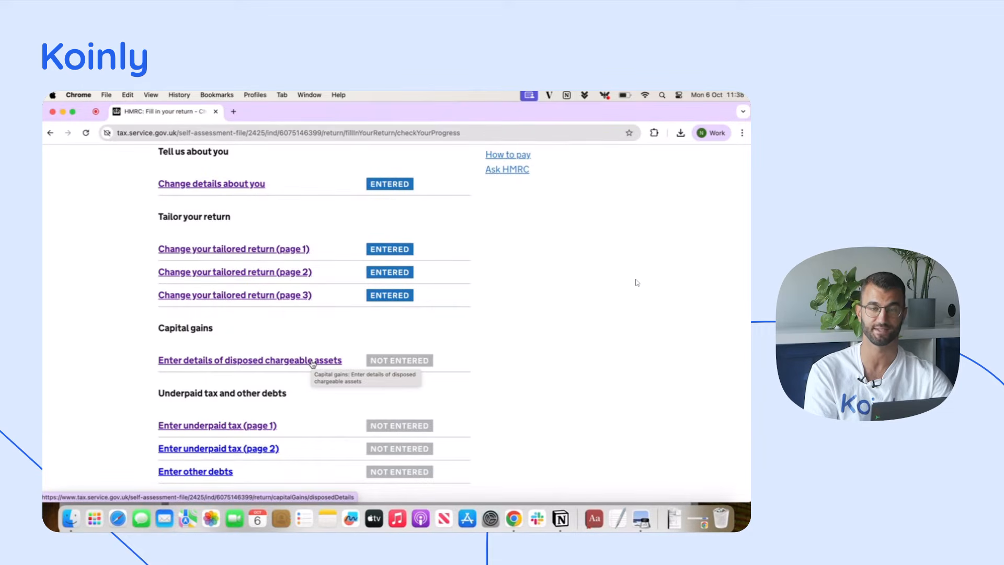
pyautogui.click(313, 361)
pyautogui.scroll(-5, 419, 320)
pyautogui.scroll(-4, 420, 319)
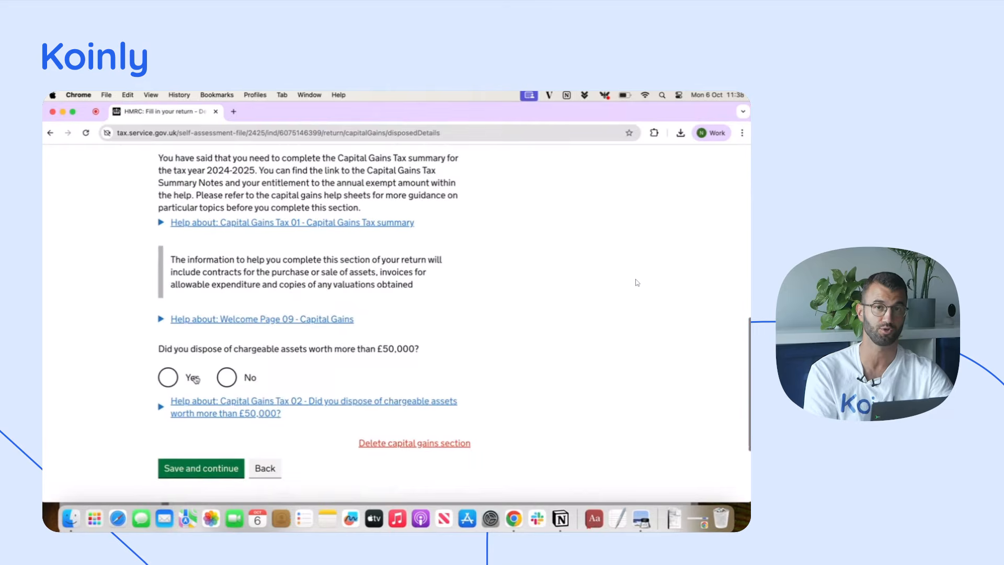
pyautogui.click(225, 381)
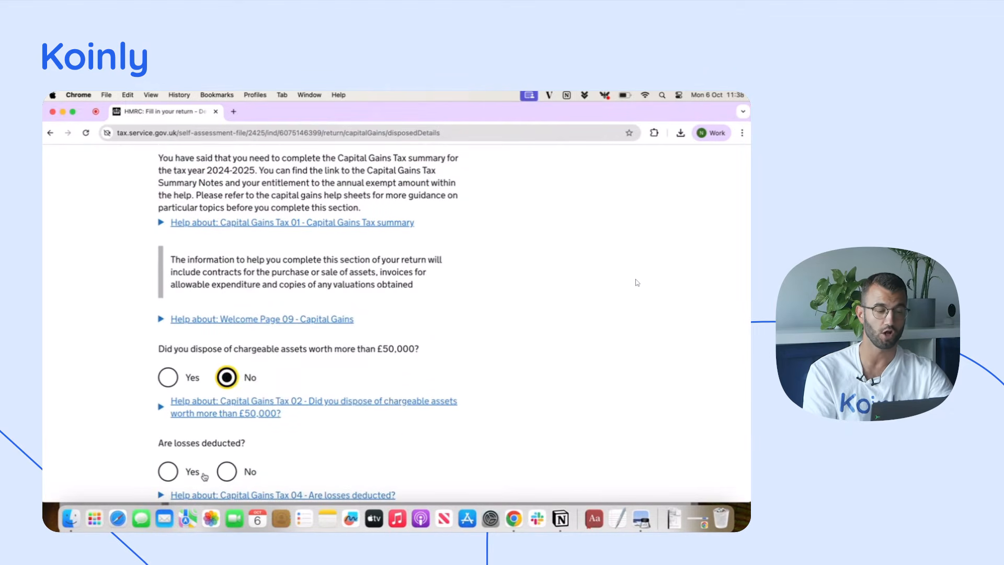
pyautogui.click(226, 472)
pyautogui.scroll(-3, 108, 433)
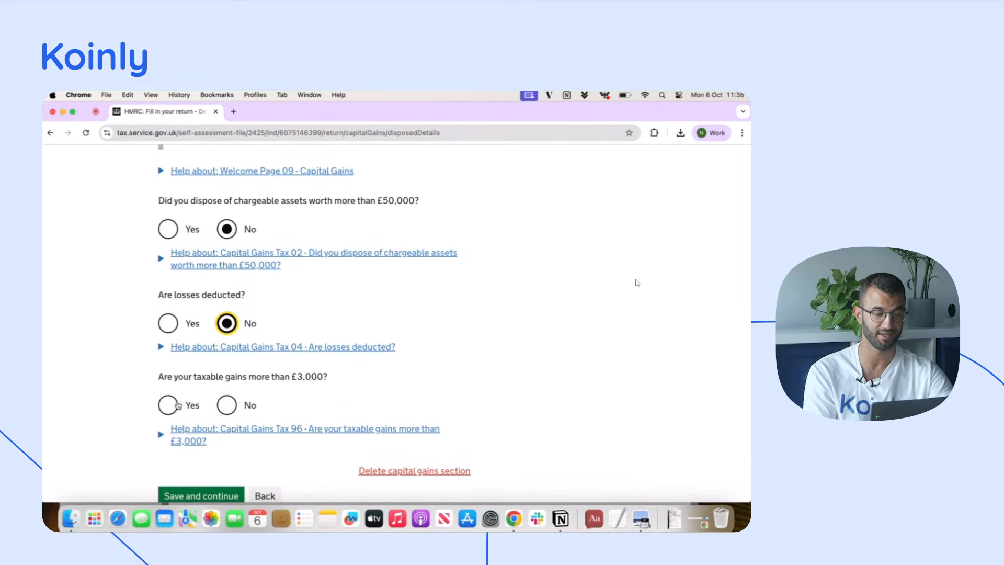
pyautogui.click(178, 406)
pyautogui.scroll(-1, 99, 422)
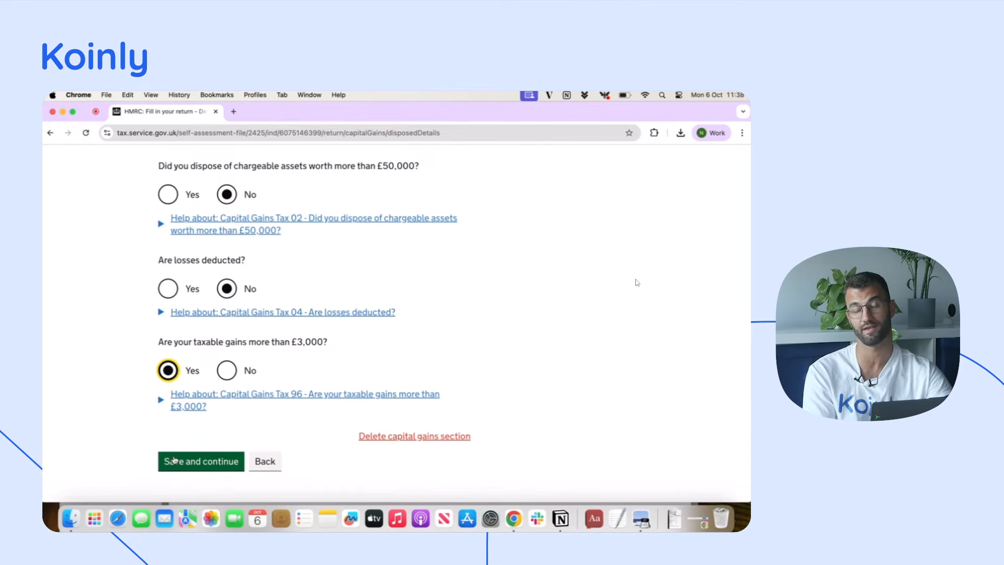
pyautogui.click(175, 460)
# Answer No to using the capital gains computation worksheet for any disposals and save the page
pyautogui.scroll(-6, 398, 343)
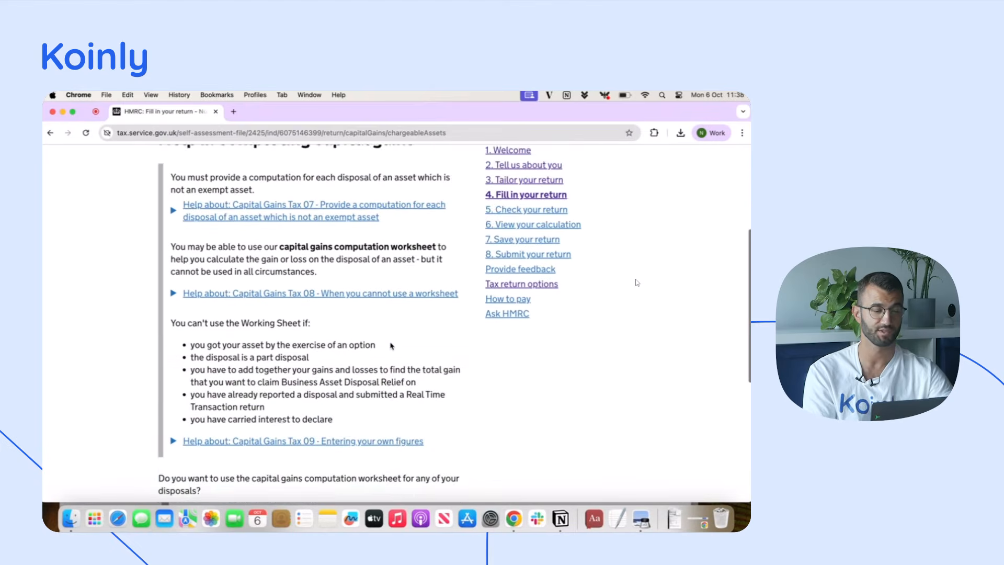
pyautogui.scroll(-3, 391, 346)
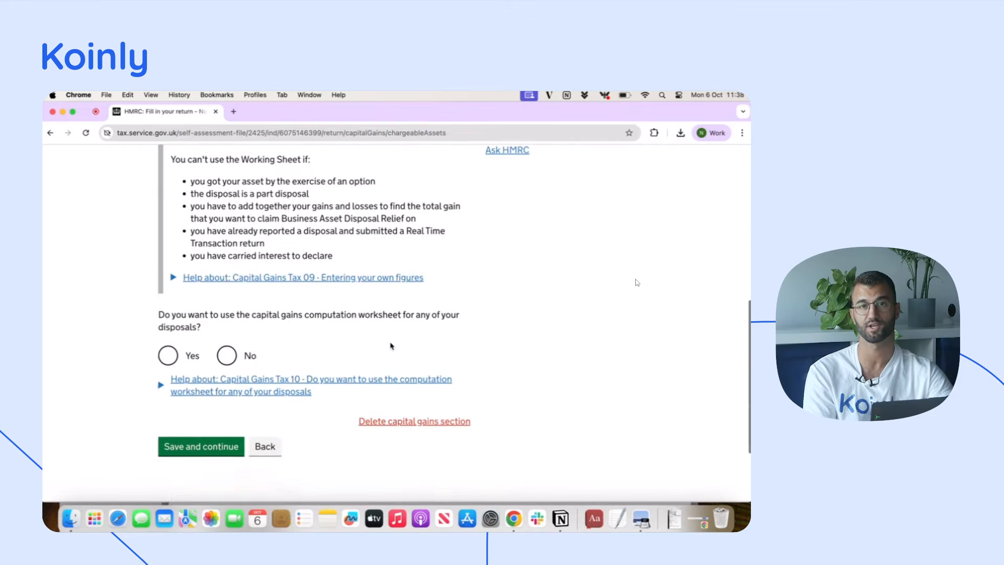
pyautogui.click(227, 357)
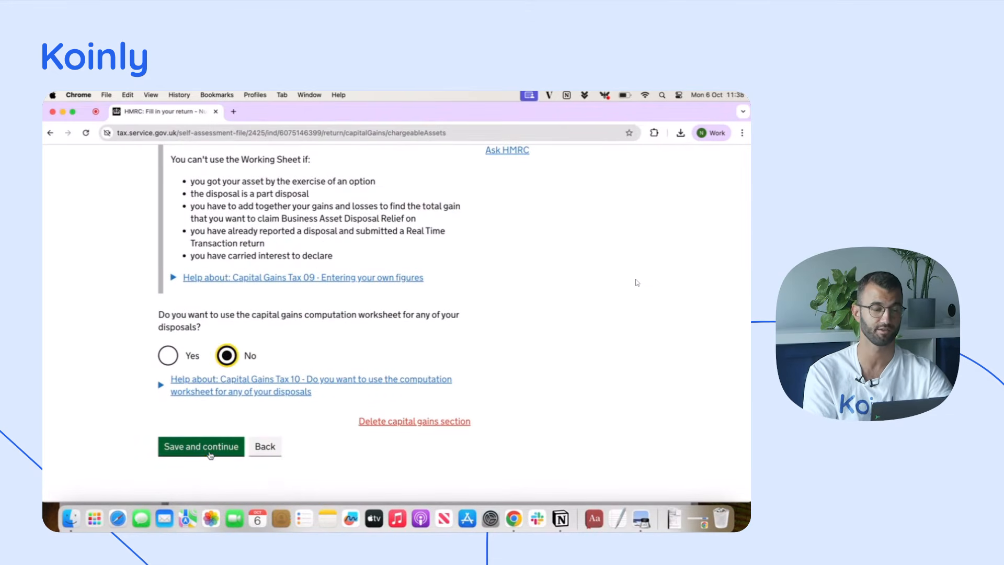
pyautogui.click(212, 447)
# Select Cryptoassets as the capital gains section to complete and continue to its form
pyautogui.scroll(-5, 373, 369)
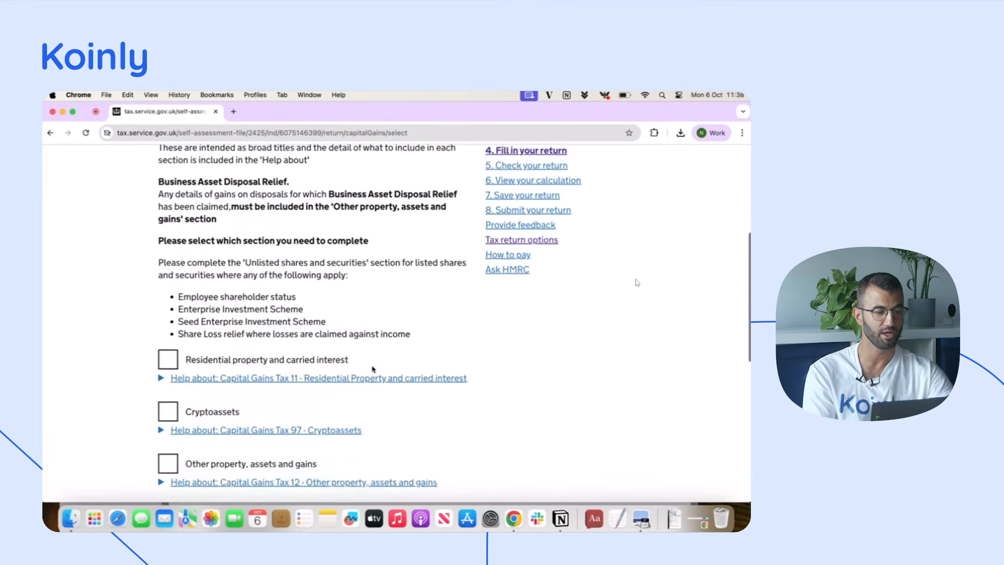
pyautogui.click(168, 362)
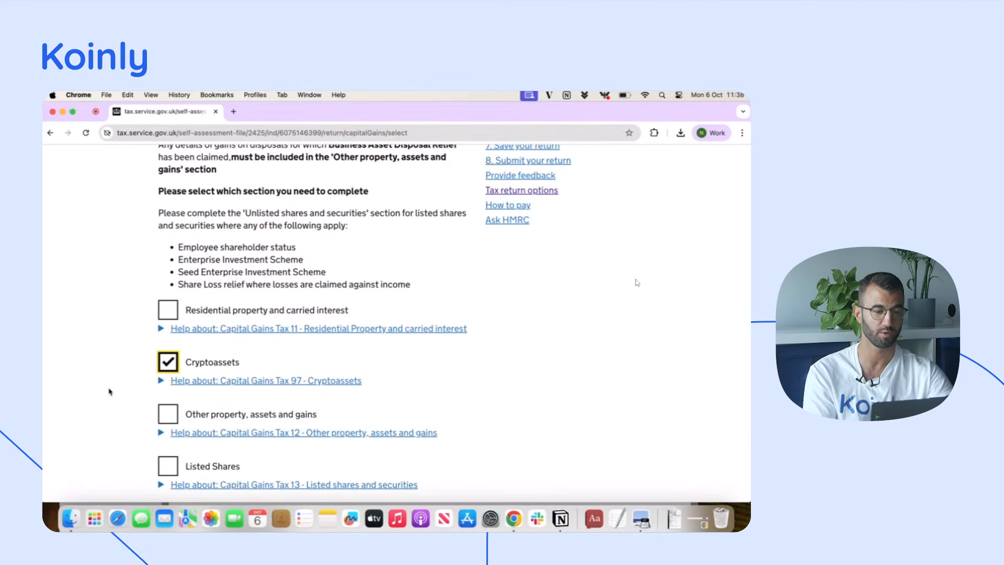
pyautogui.scroll(-6, 107, 392)
pyautogui.click(208, 338)
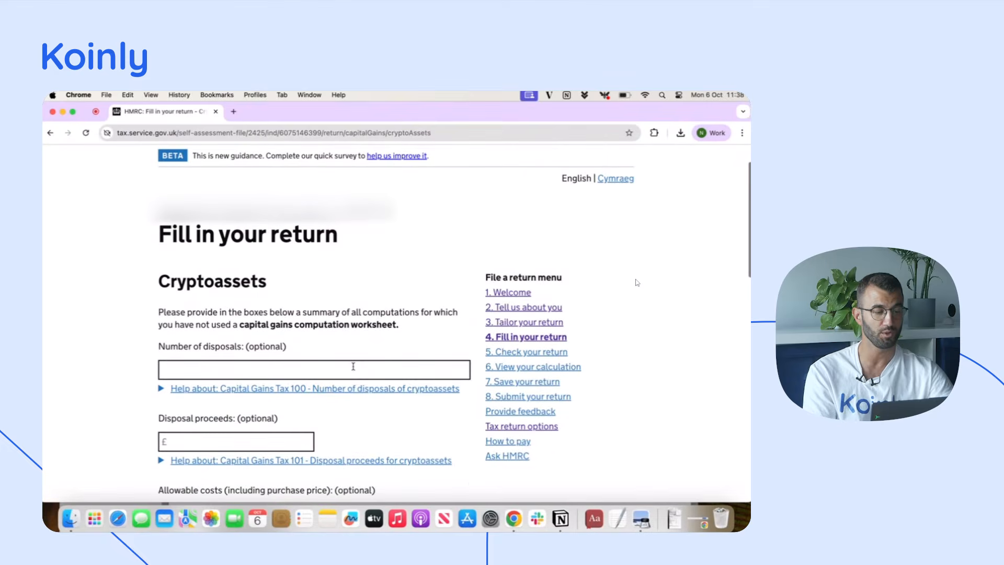
# Copy the number of disposals, 742, from the Koinly HMRC summary report into the Cryptoassets form
pyautogui.hotkey('ctrl', 'Up')
pyautogui.click(207, 396)
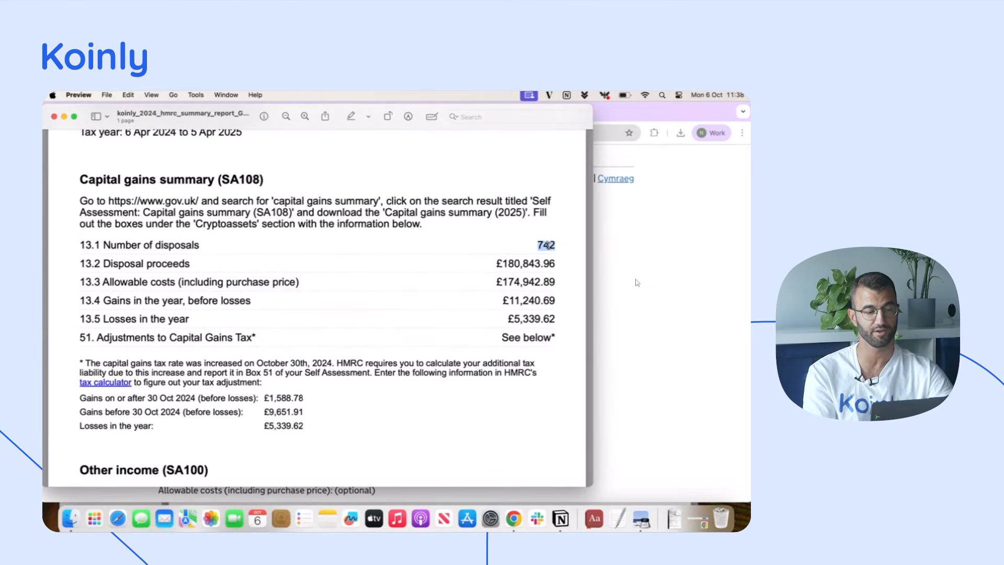
pyautogui.click(641, 290)
pyautogui.click(239, 371)
pyautogui.write('742')
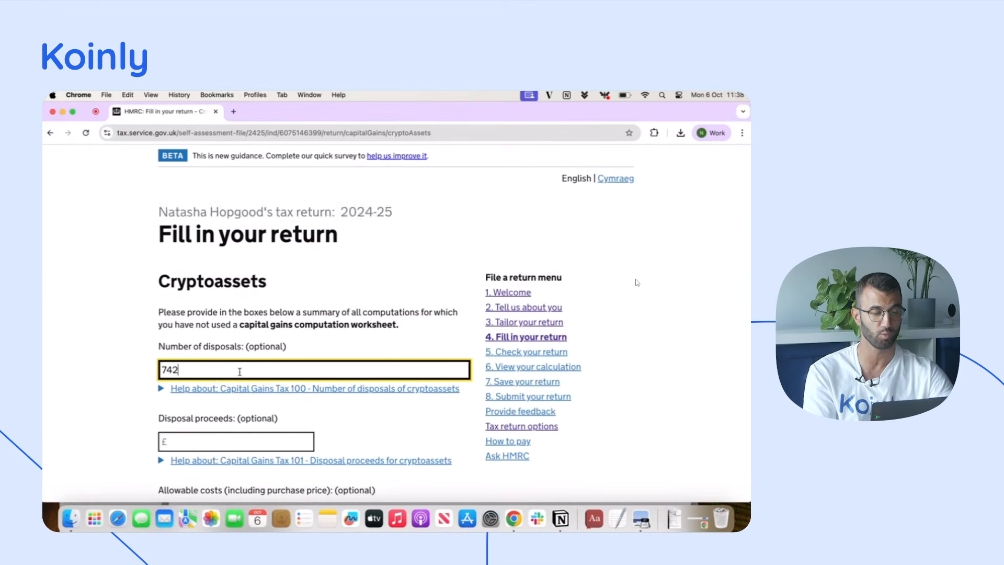
# Copy the disposal proceeds from the Koinly report into the Cryptoassets form and edit the amount to 180,842
pyautogui.scroll(-2, 240, 371)
pyautogui.click(326, 517)
pyautogui.moveTo(558, 264); pyautogui.dragTo(491, 264)
pyautogui.press('super+c')
pyautogui.click(677, 323)
pyautogui.click(223, 345)
pyautogui.press('super+v')
pyautogui.press('BackSpace')
pyautogui.press('BackSpace')
pyautogui.press('BackSpace')
pyautogui.press('BackSpace')
pyautogui.write('2')
pyautogui.click(167, 343)
pyautogui.press('BackSpace')
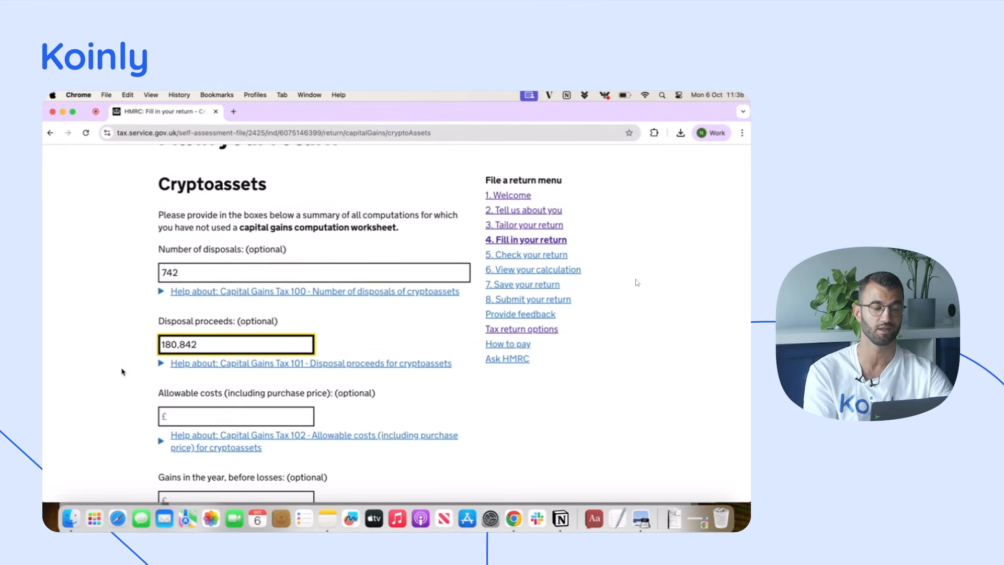
# Copy the allowable costs from the Koinly report into the Cryptoassets form, rounded to 174943
pyautogui.hotkey('ctrl', 'Up')
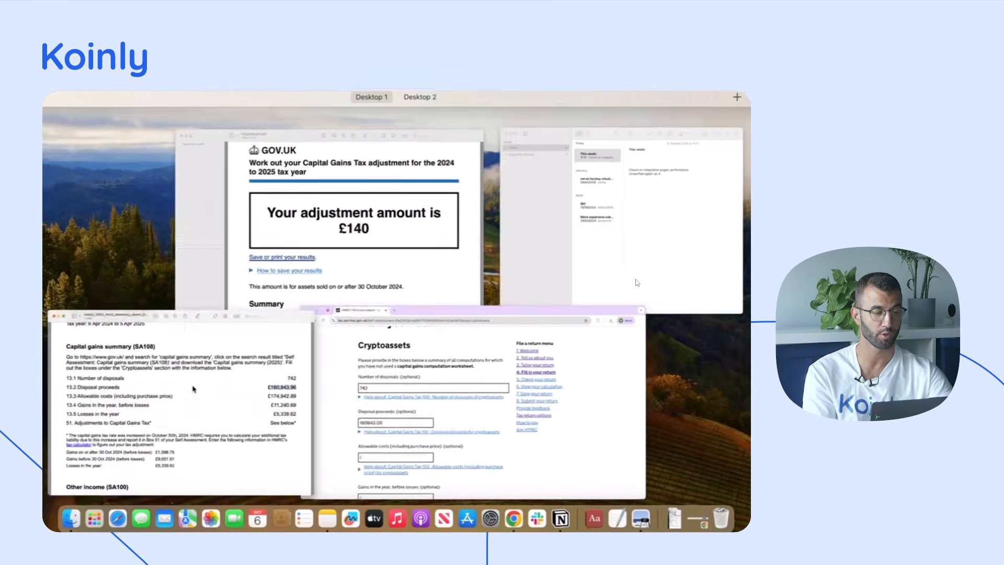
pyautogui.click(193, 387)
pyautogui.doubleClick(531, 281)
pyautogui.press('super+c')
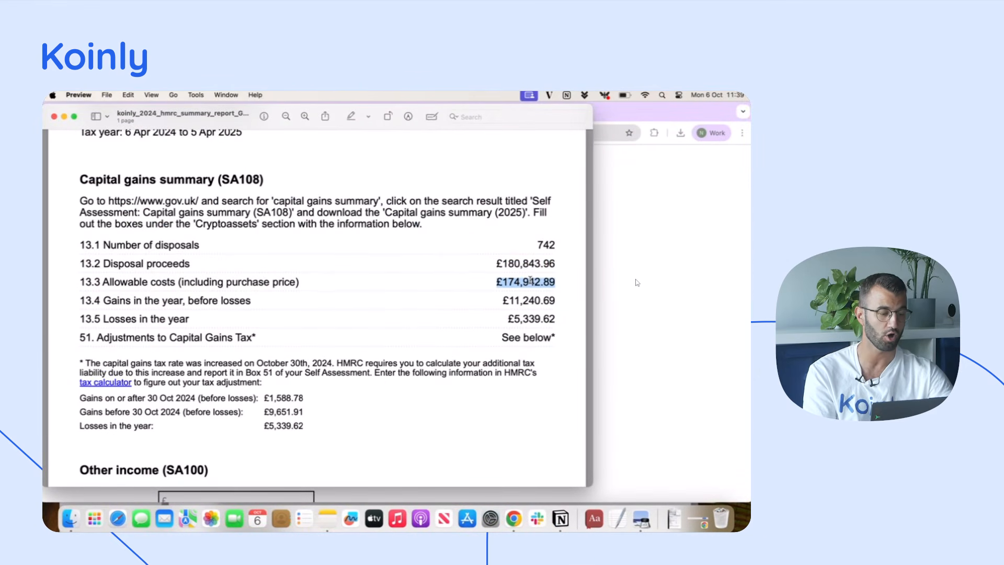
pyautogui.press('super+Tab')
pyautogui.press('Tab')
pyautogui.press('super+v')
pyautogui.press('BackSpace')
pyautogui.press('BackSpace')
pyautogui.press('BackSpace')
pyautogui.press('BackSpace')
pyautogui.write('3')
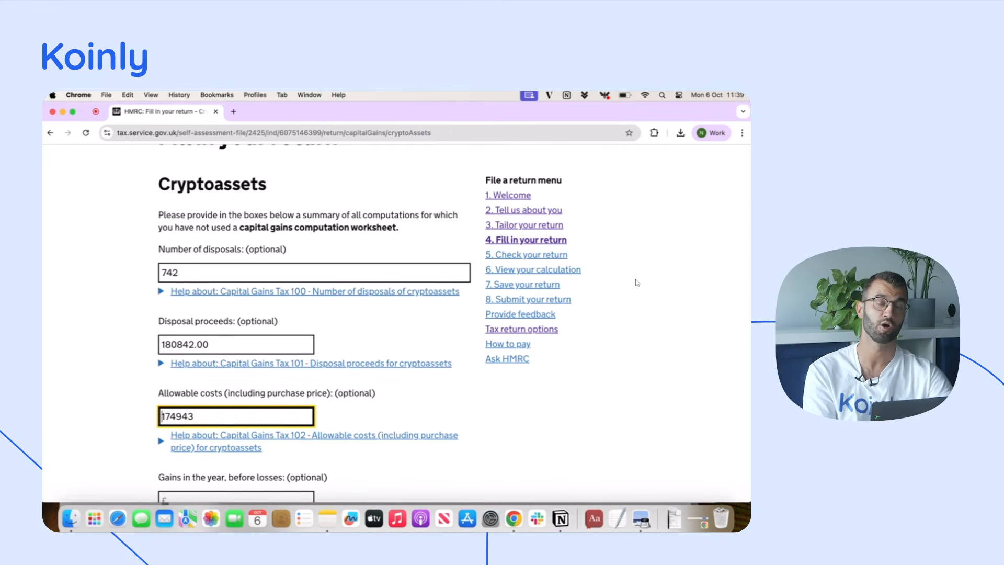
# Copy the gains in the year before losses from the Koinly report into the form, rounded to 11241
pyautogui.scroll(-2, 637, 282)
pyautogui.hotkey('ctrl', 'Up')
pyautogui.click(134, 434)
pyautogui.doubleClick(530, 302)
pyautogui.press('super+c')
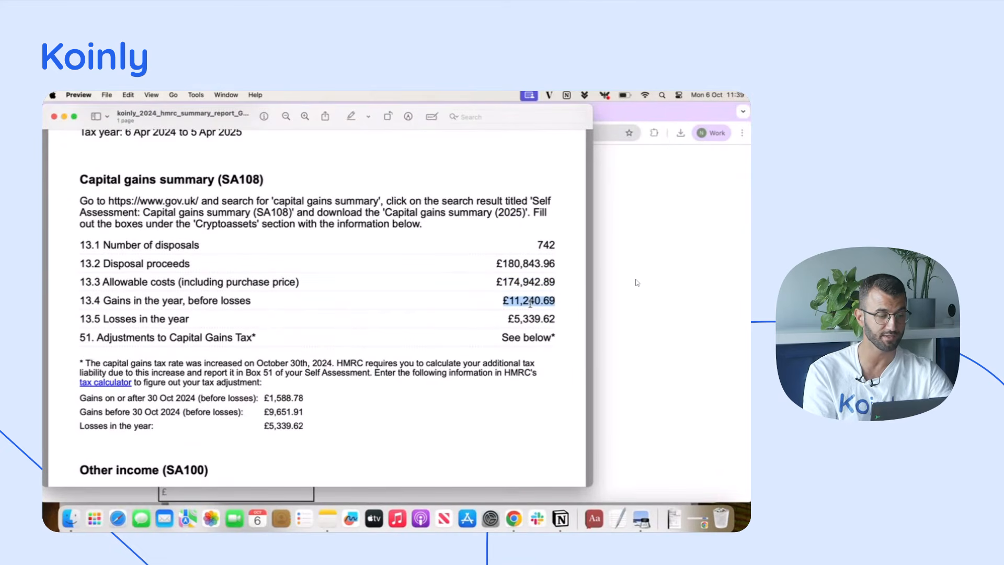
pyautogui.click(680, 339)
pyautogui.click(302, 418)
pyautogui.press('super+v')
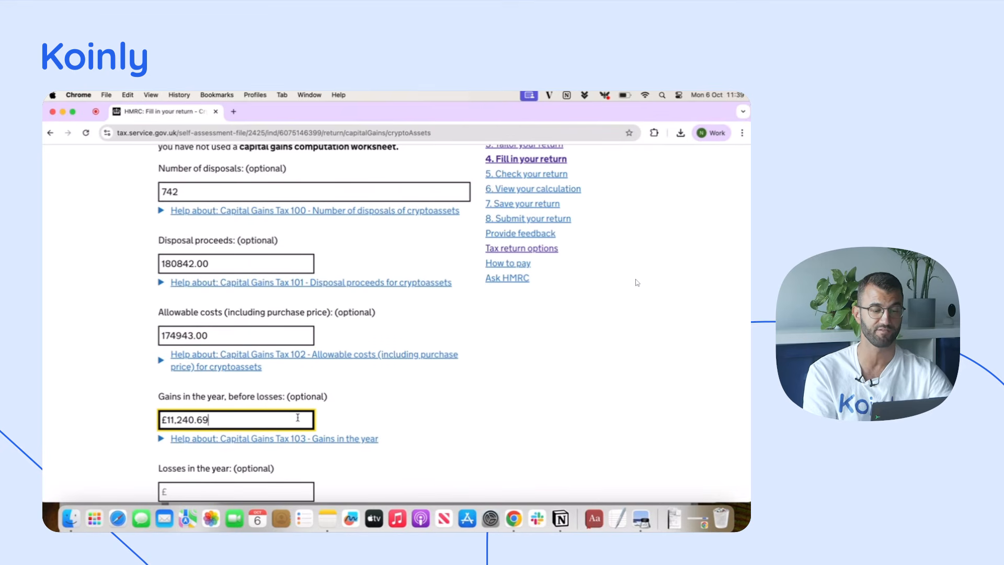
pyautogui.press('BackSpace')
pyautogui.press('BackSpace')
pyautogui.press('BackSpace')
pyautogui.press('BackSpace')
pyautogui.write('11241')
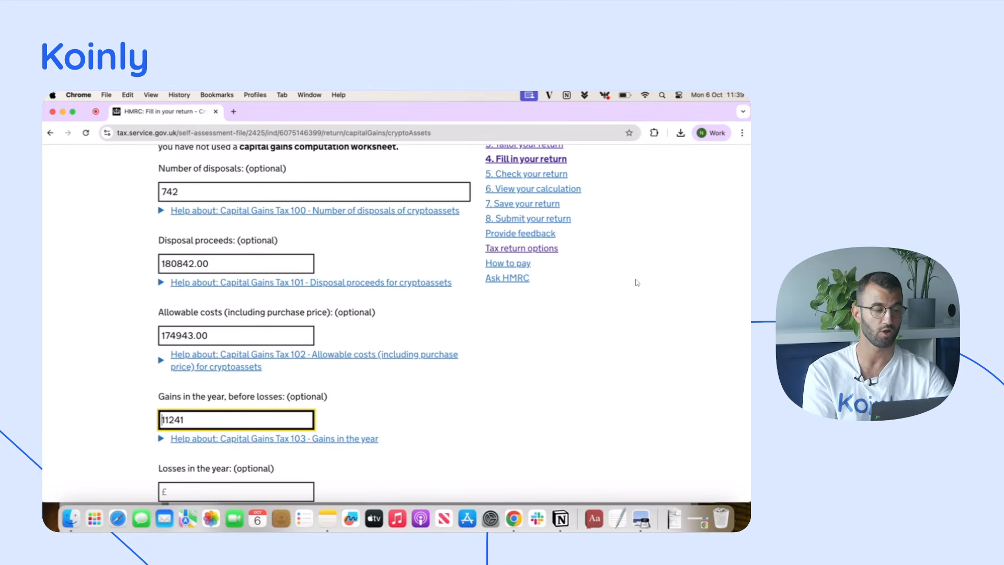
# Look up the losses in the year in the Koinly report and enter them in the form as 5340
pyautogui.scroll(-2, 303, 418)
pyautogui.hotkey('ctrl', 'Up')
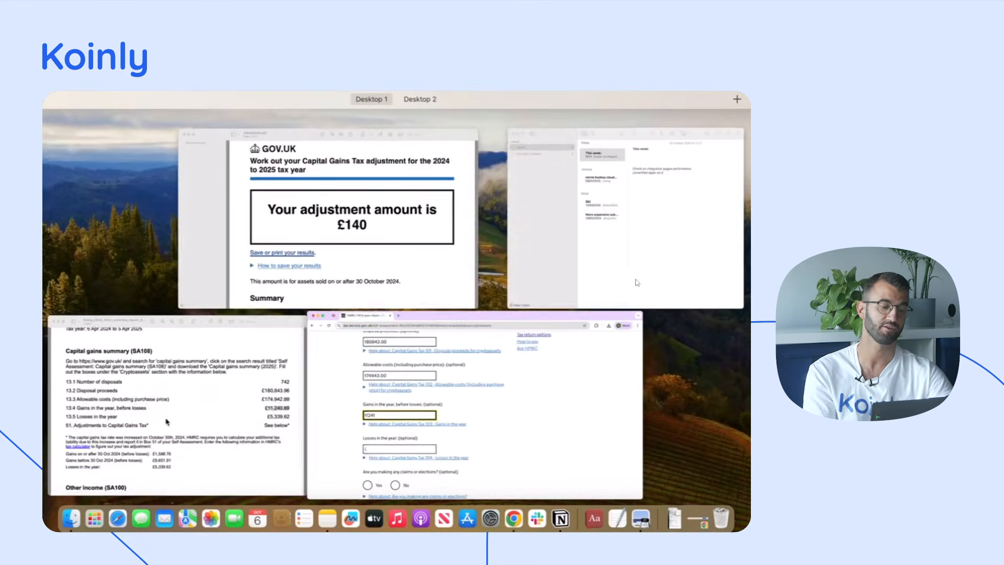
pyautogui.click(166, 421)
pyautogui.doubleClick(526, 318)
pyautogui.press('super+Tab')
pyautogui.click(264, 395)
pyautogui.write('5340')
# Answer No to making claims or elections, leave the Real Time Transaction fields blank, and save to reach Losses and Adjustments
pyautogui.scroll(-2, 146, 397)
pyautogui.click(224, 384)
pyautogui.scroll(-2, 74, 405)
pyautogui.scroll(-3, 74, 405)
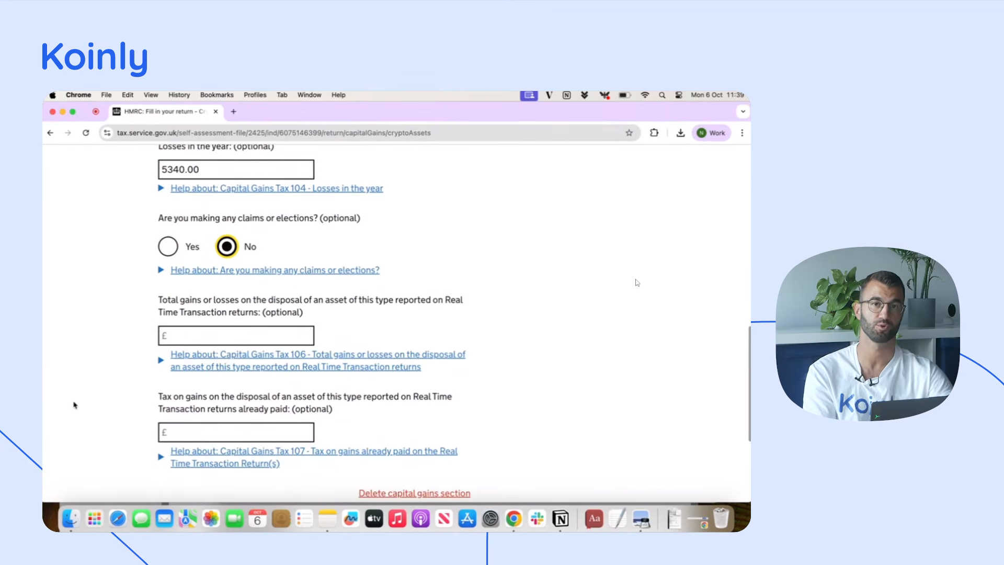
pyautogui.click(206, 468)
pyautogui.scroll(-6, 250, 324)
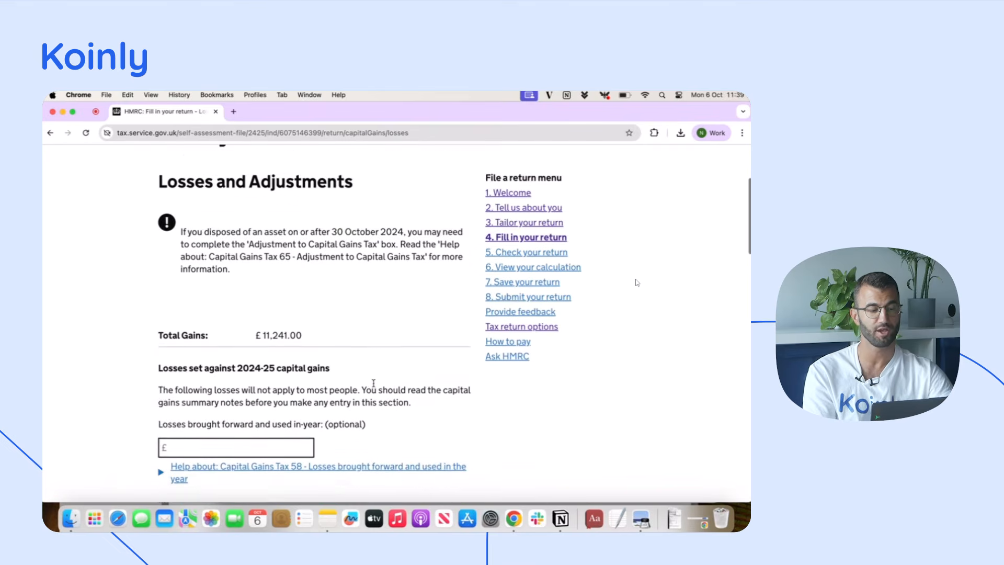
# Look up the adjustment amount in Adjustment.pdf and enter 140 as the Adjustment to Capital Gains Tax in the return
pyautogui.scroll(-12, 249, 324)
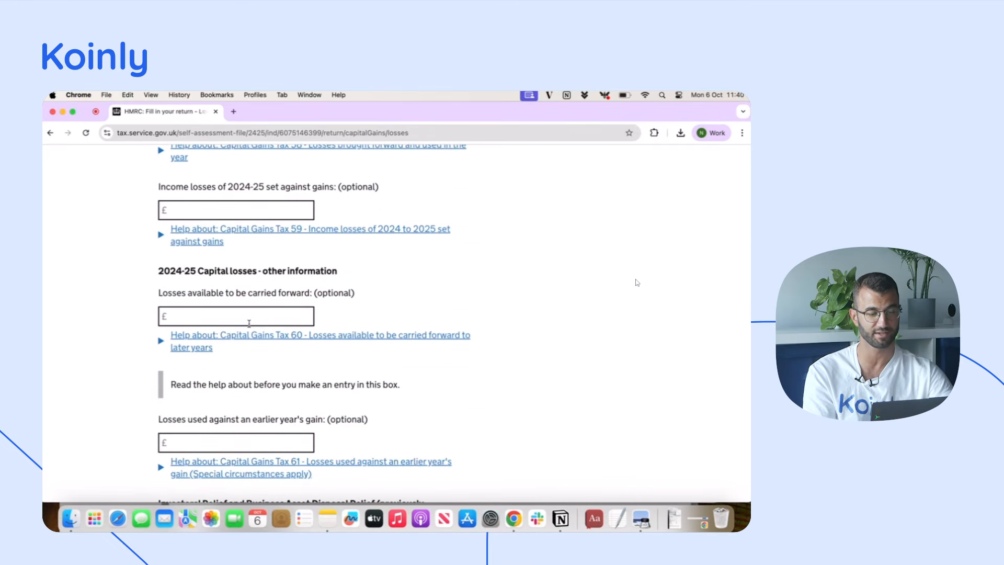
pyautogui.scroll(-5, 249, 324)
pyautogui.click(244, 361)
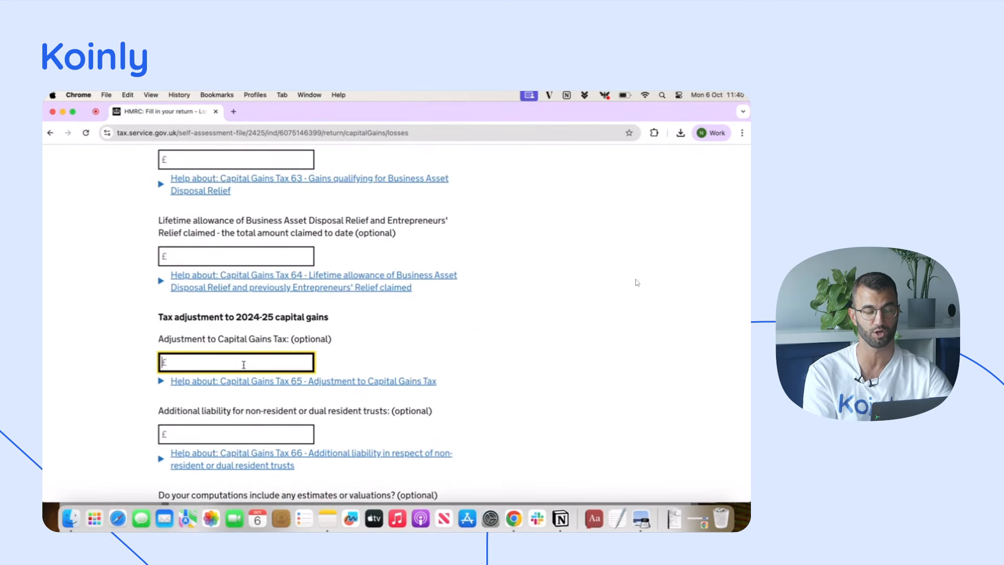
pyautogui.hotkey('ctrl', 'Up')
pyautogui.click(293, 170)
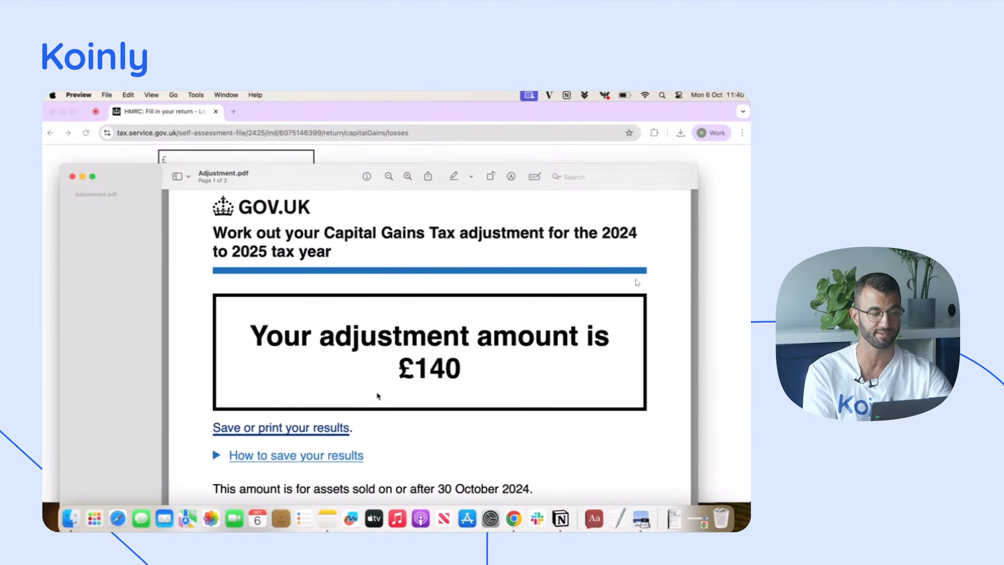
pyautogui.click(719, 376)
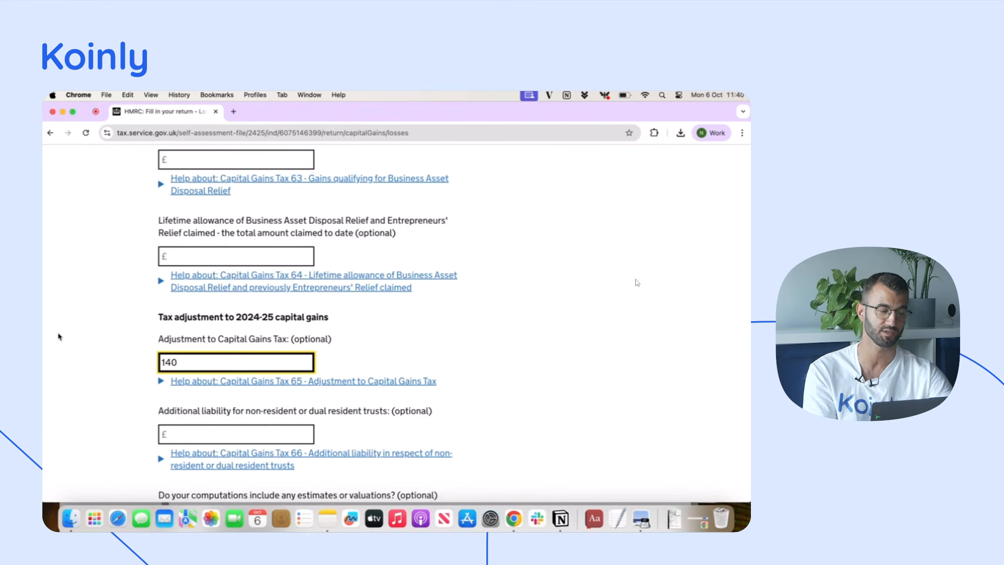
pyautogui.click(59, 336)
# Continue past the remaining Losses and Adjustments fields and the blank excluded indexed securities and QAHC page to the attachments page
pyautogui.scroll(-3, 58, 337)
pyautogui.click(192, 453)
pyautogui.scroll(-3, 281, 414)
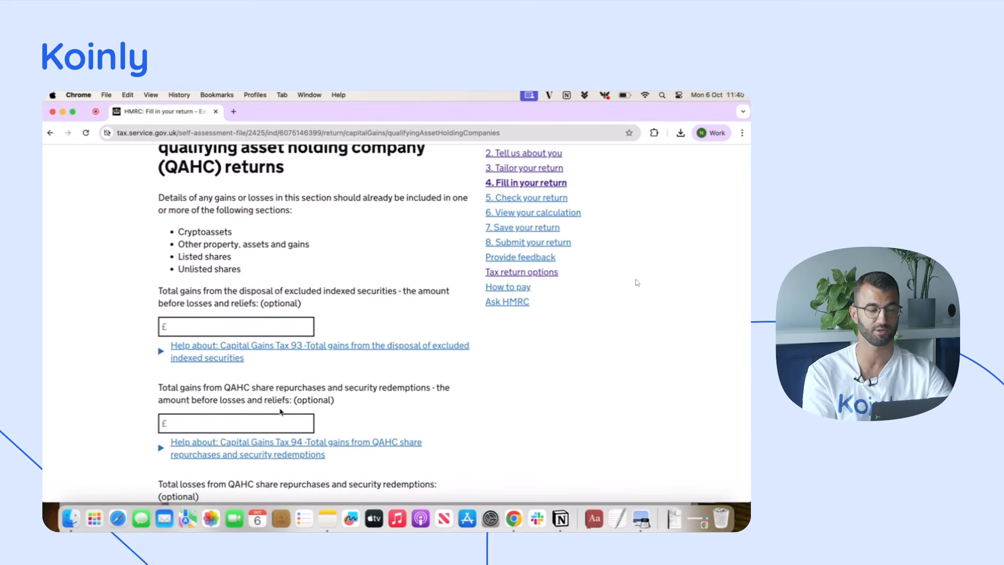
pyautogui.scroll(-5, 281, 412)
pyautogui.click(215, 420)
# Describe the attachment as Koinly Tax Report and choose the Koinly 2024 report PDF as the file for upload
pyautogui.scroll(-3, 273, 391)
pyautogui.scroll(-2, 272, 392)
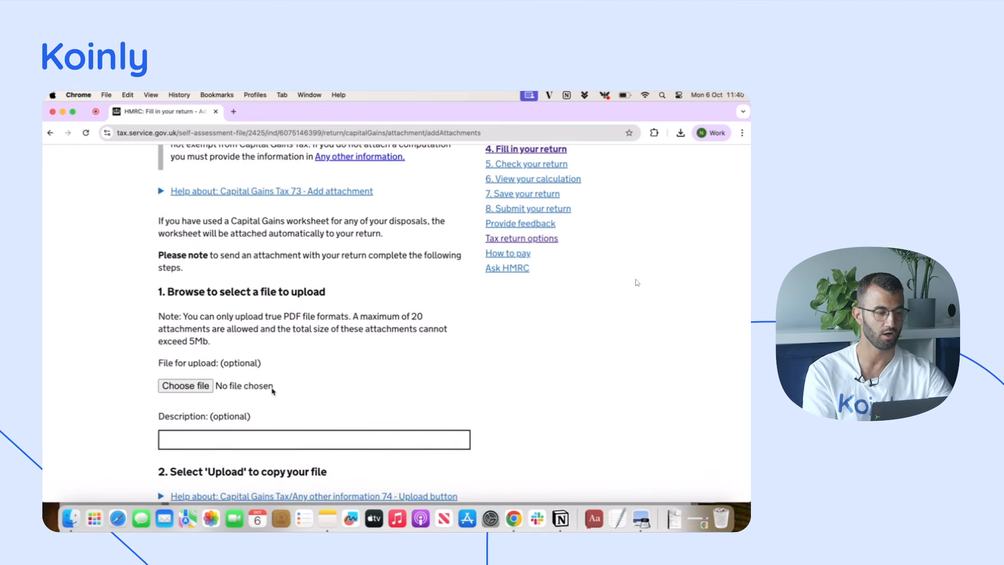
pyautogui.scroll(-5, 120, 395)
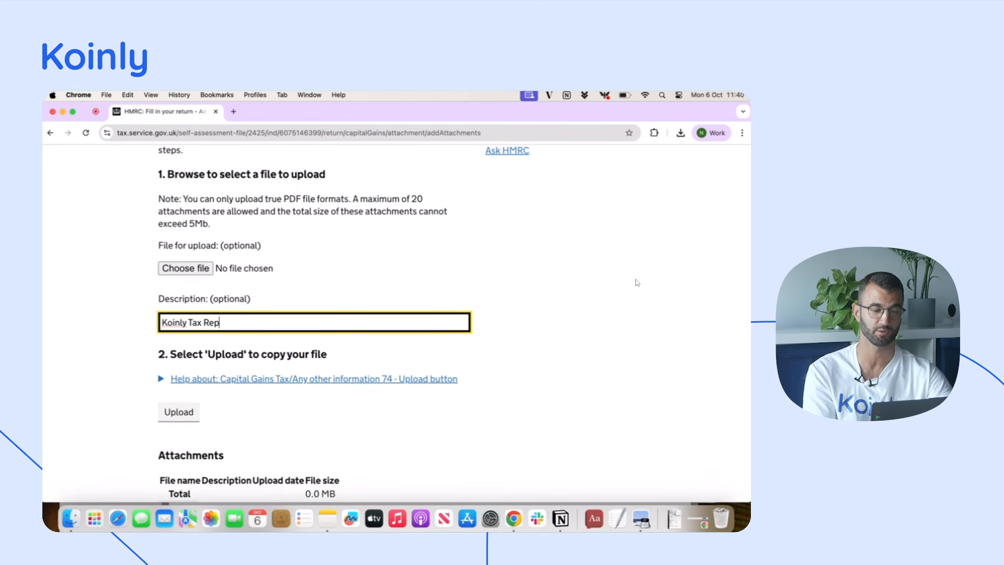
pyautogui.scroll(-1, 128, 354)
pyautogui.click(183, 257)
pyautogui.doubleClick(336, 240)
pyautogui.scroll(-5, 199, 268)
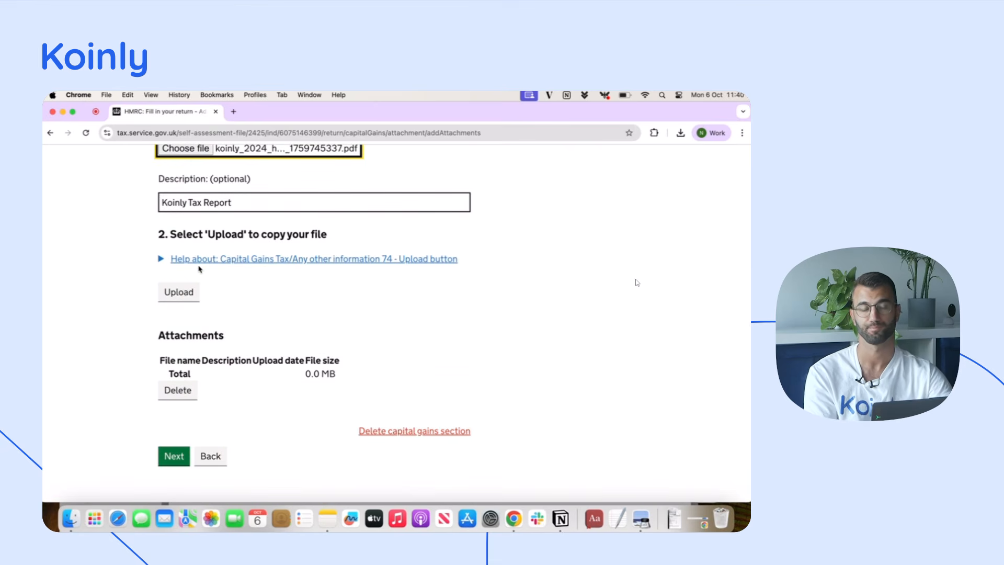